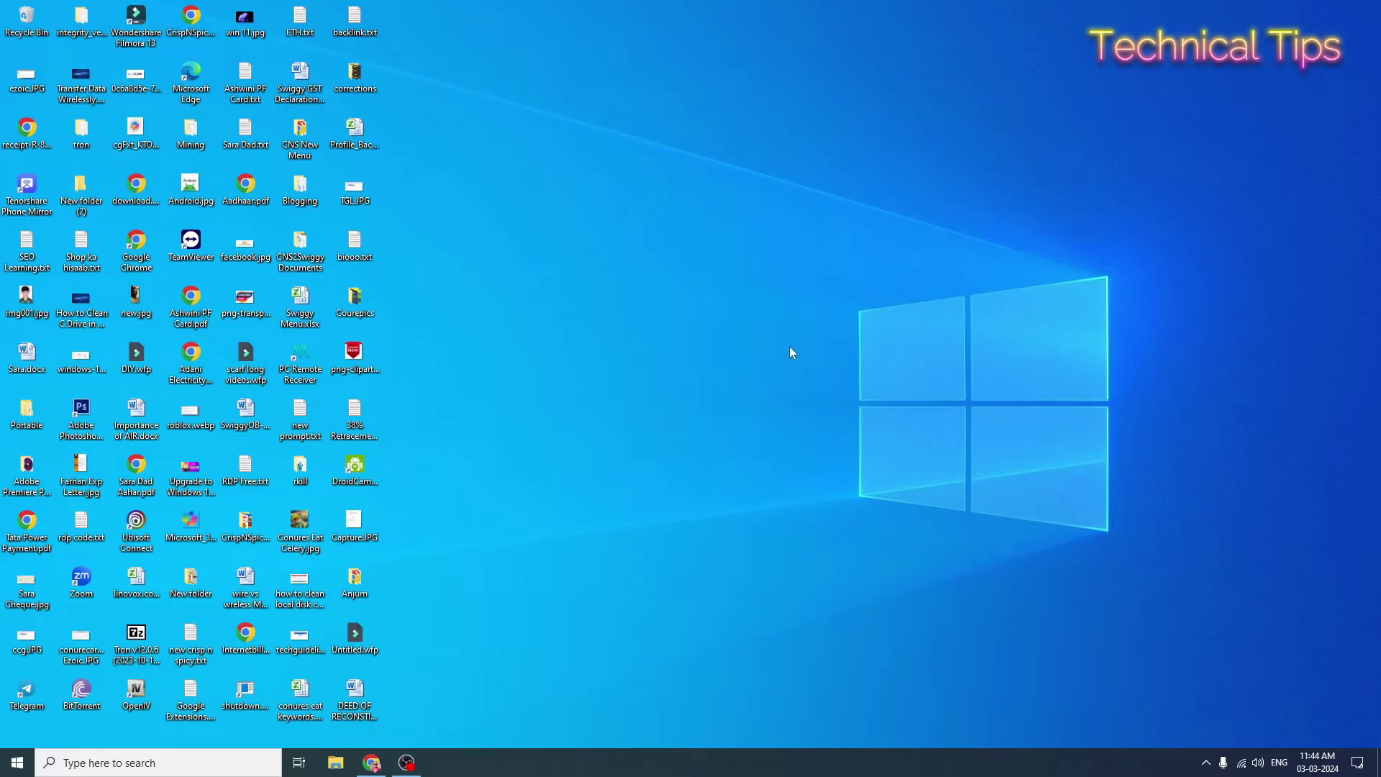
Step: Open File Explorer at This PC and maximize the window to show drives C: and D:
click(336, 763)
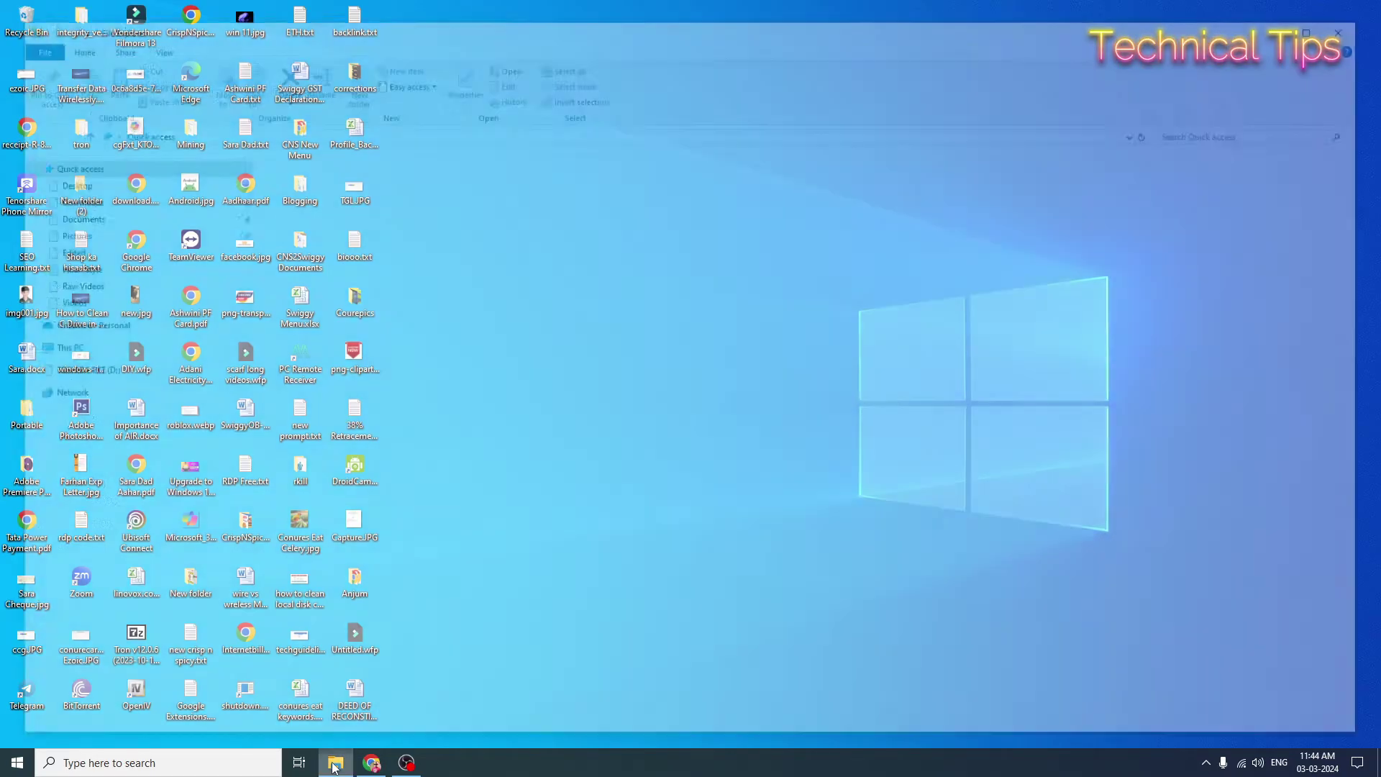
click(52, 346)
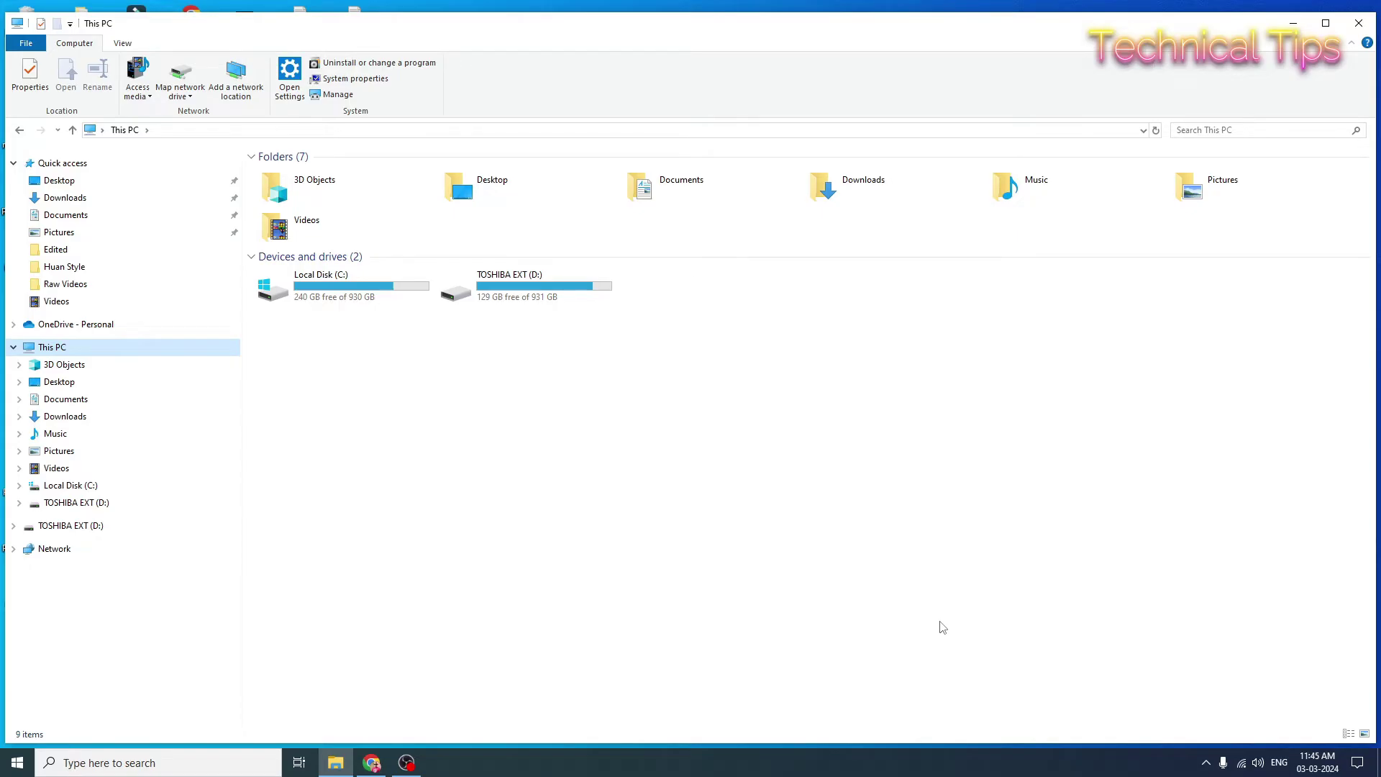
click(1324, 24)
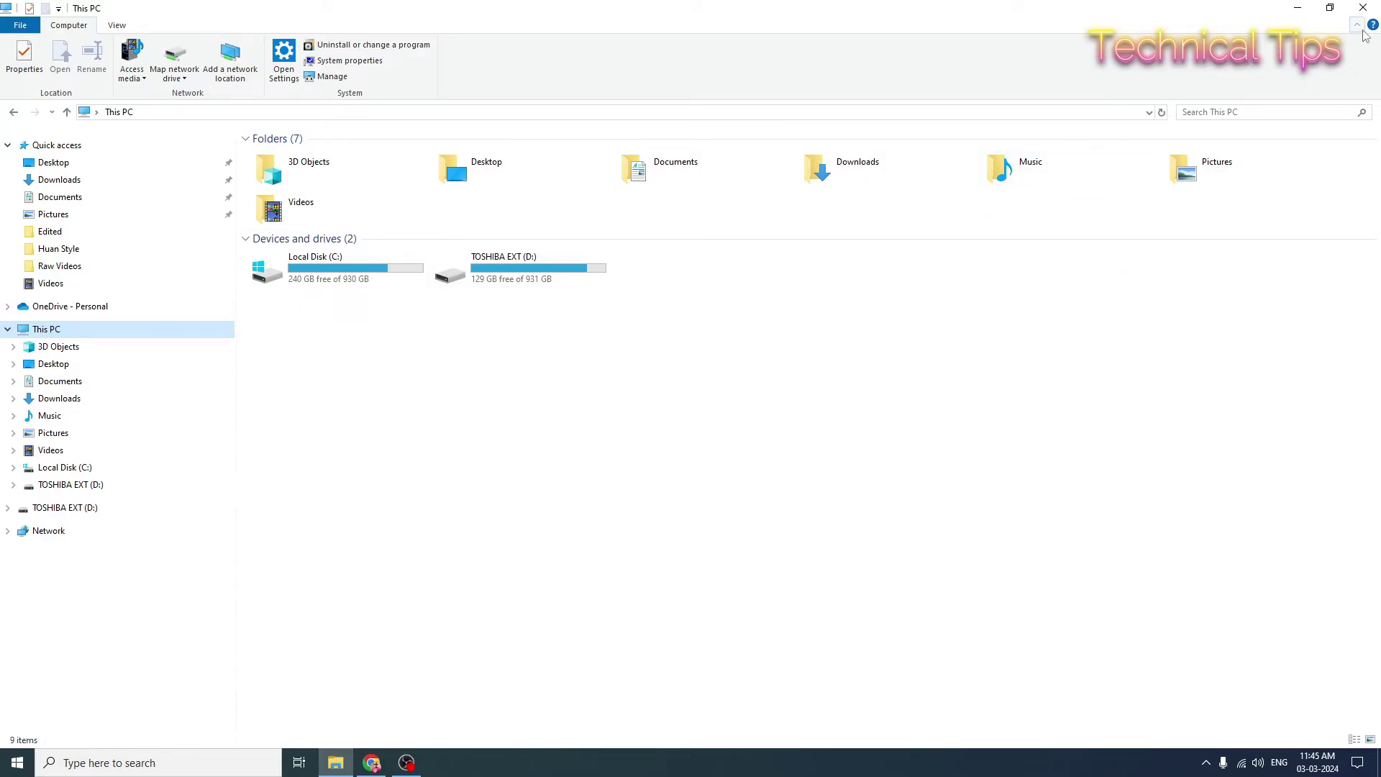
Step: Close the This PC window and start a taskbar search for cmd
click(1362, 8)
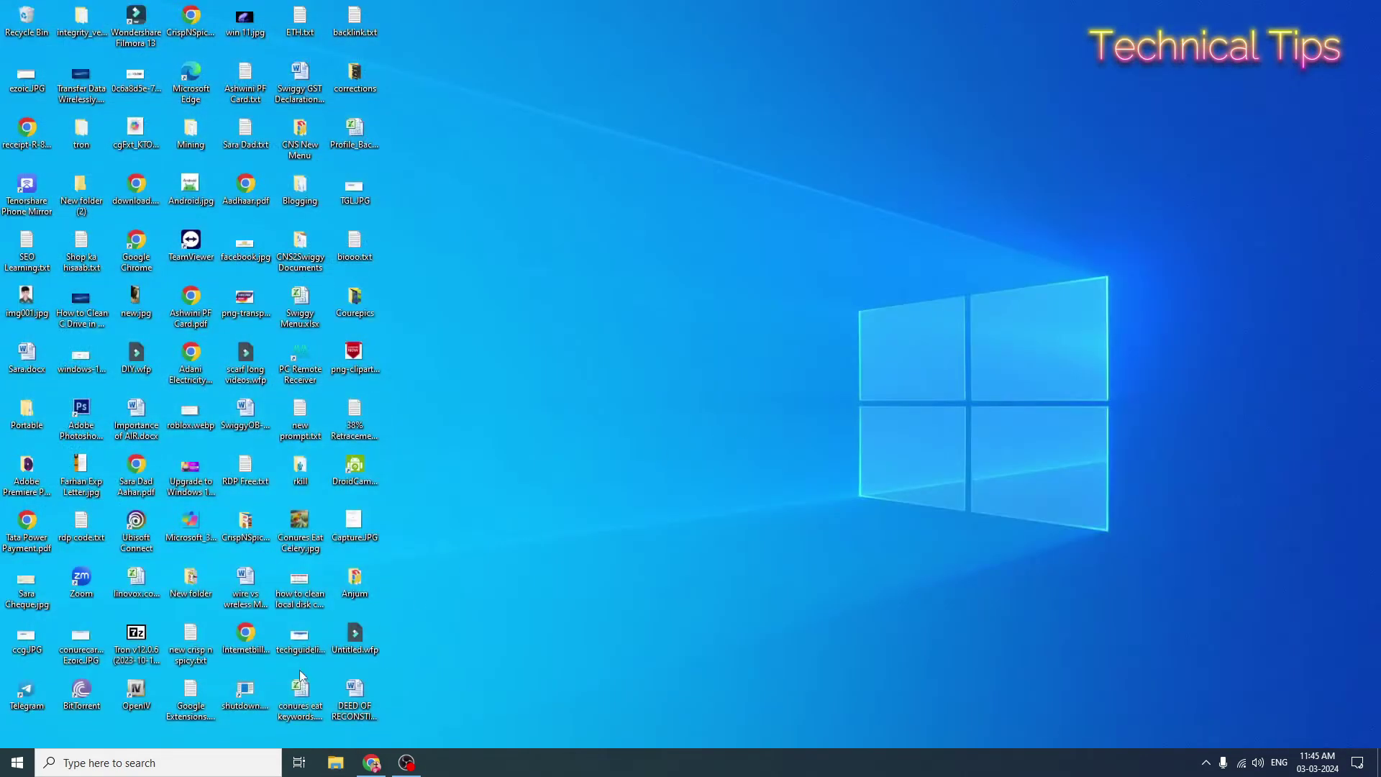
click(141, 763)
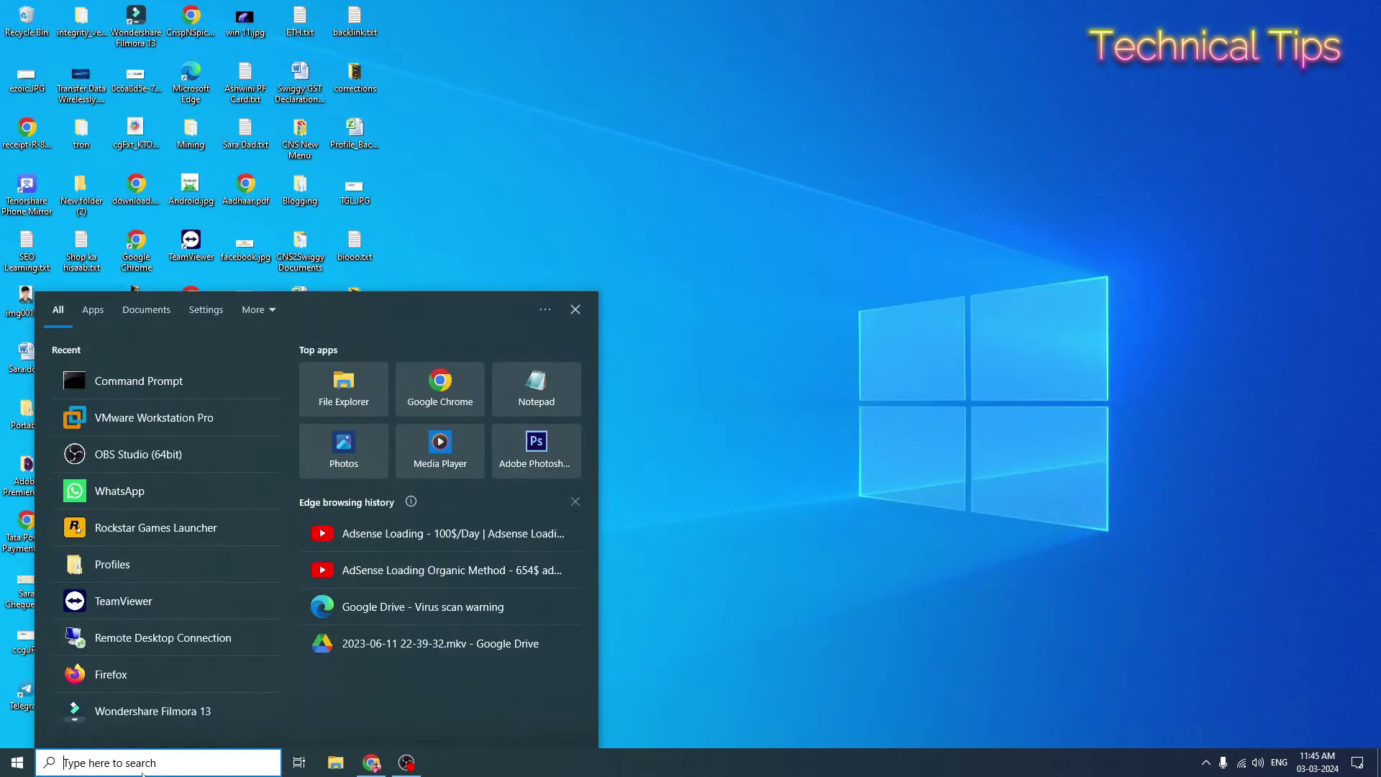
text(cmd)
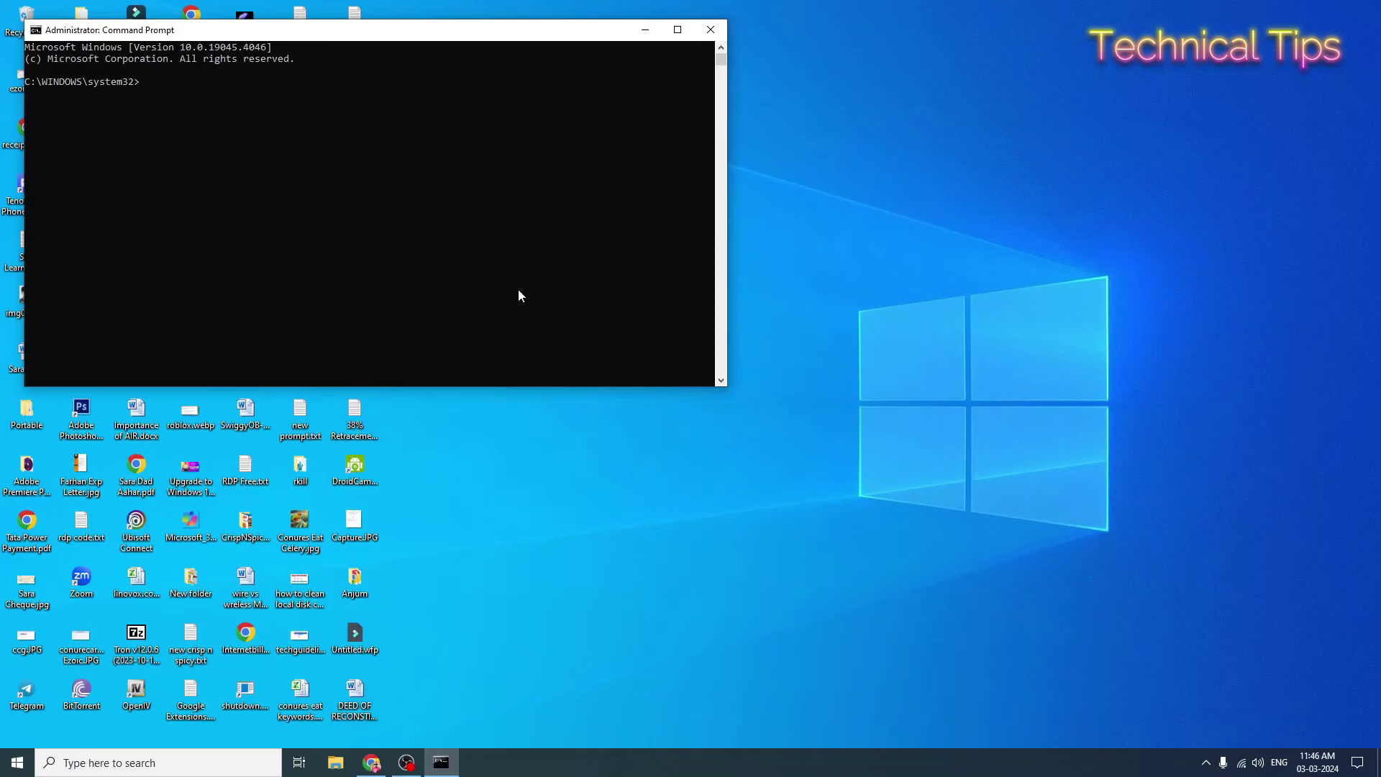
Step: Centre the console, start diskpart and run list disk, showing the 7388 MB Disk 2
drag(464, 33, 863, 153)
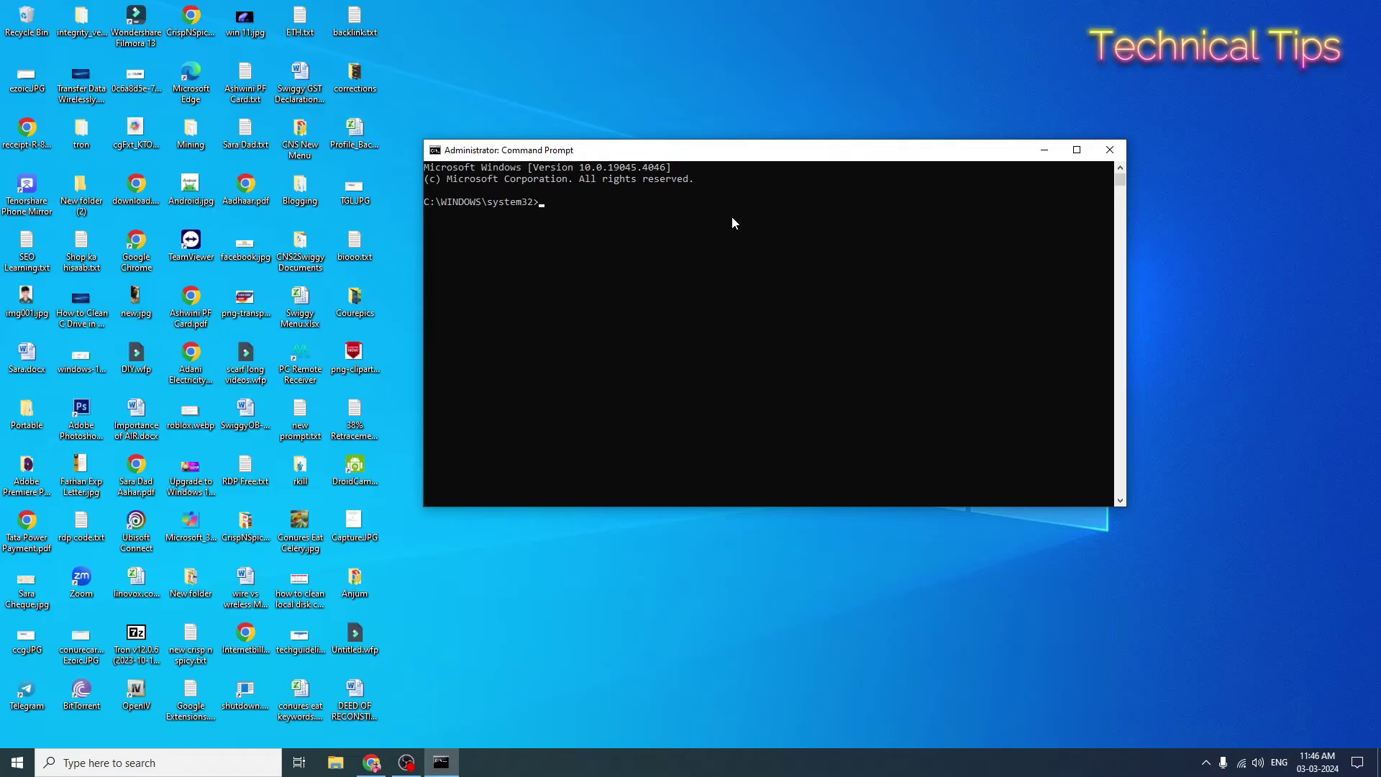
text(dis)
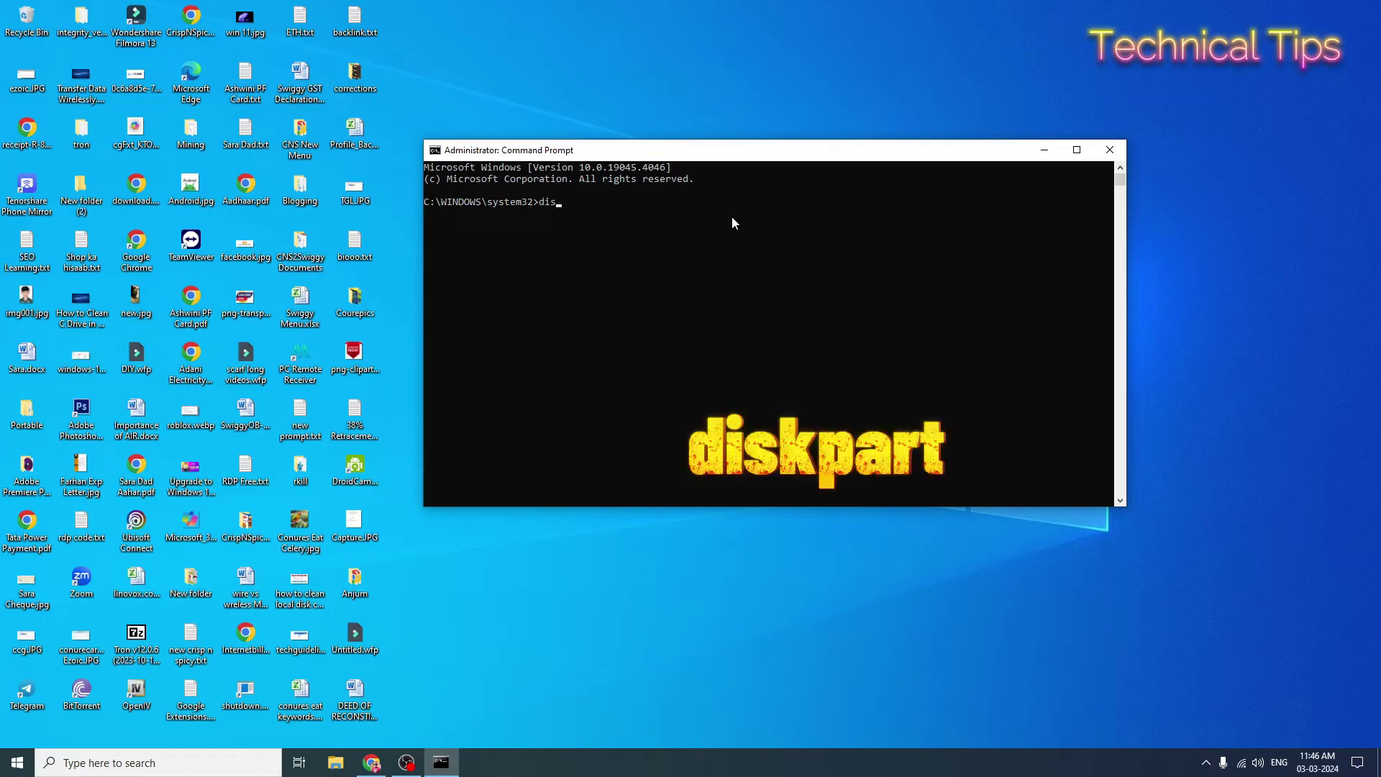
text(kpart)
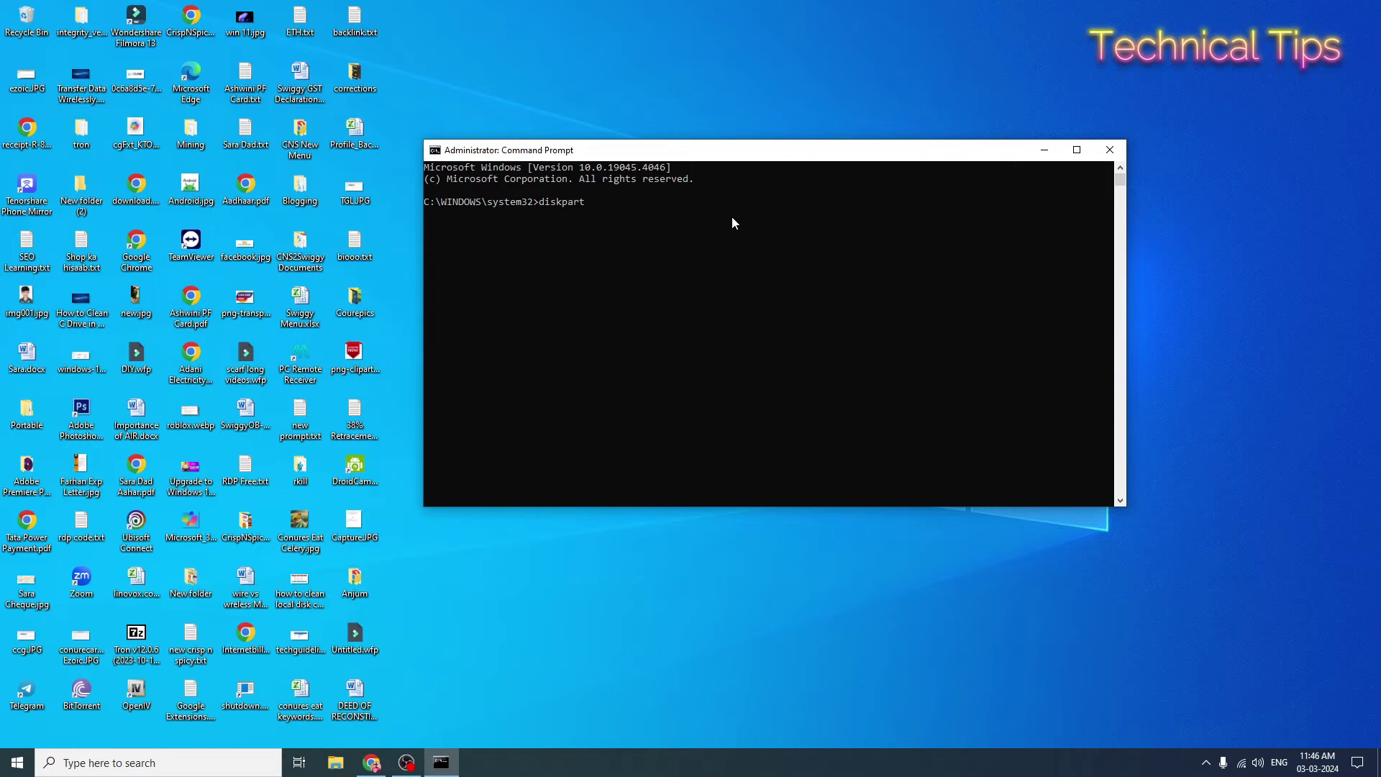
key(Return)
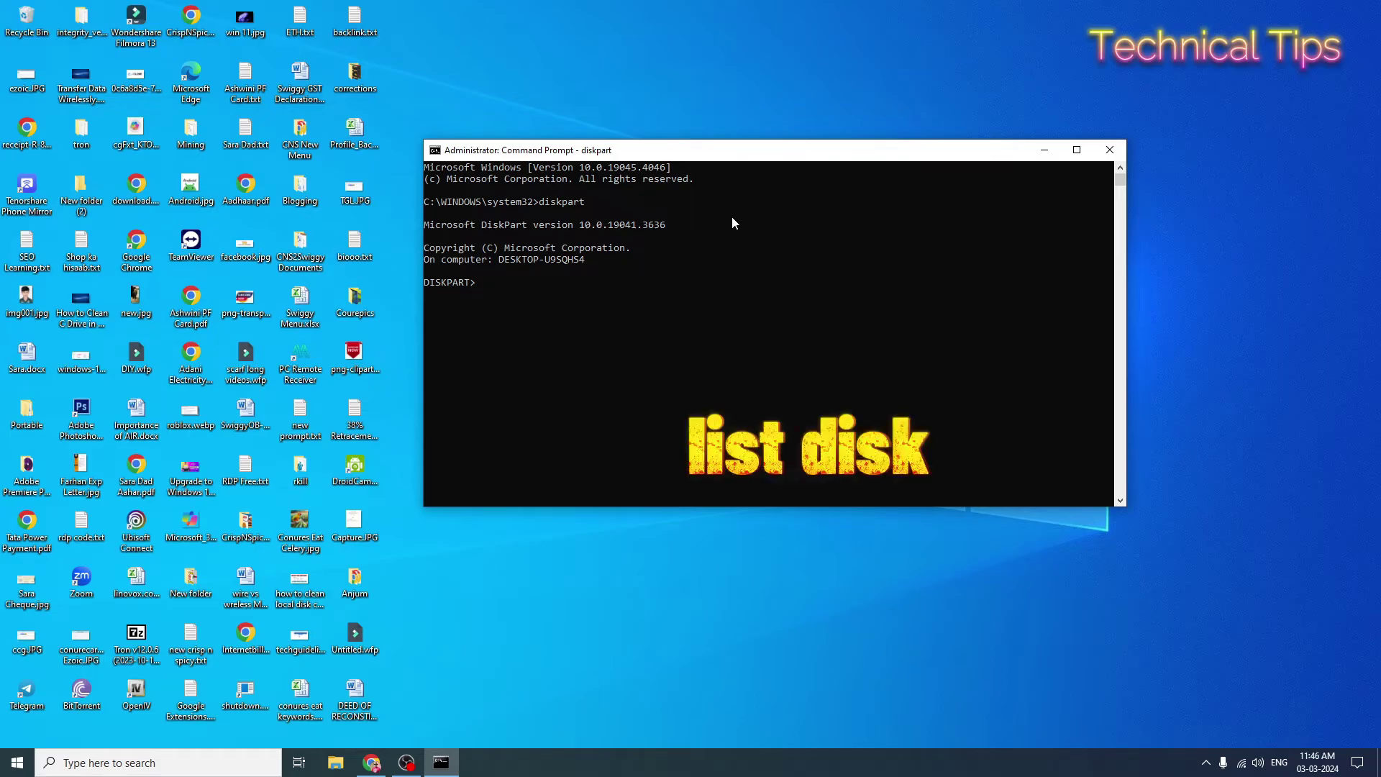
text(list)
text( di)
text(sk)
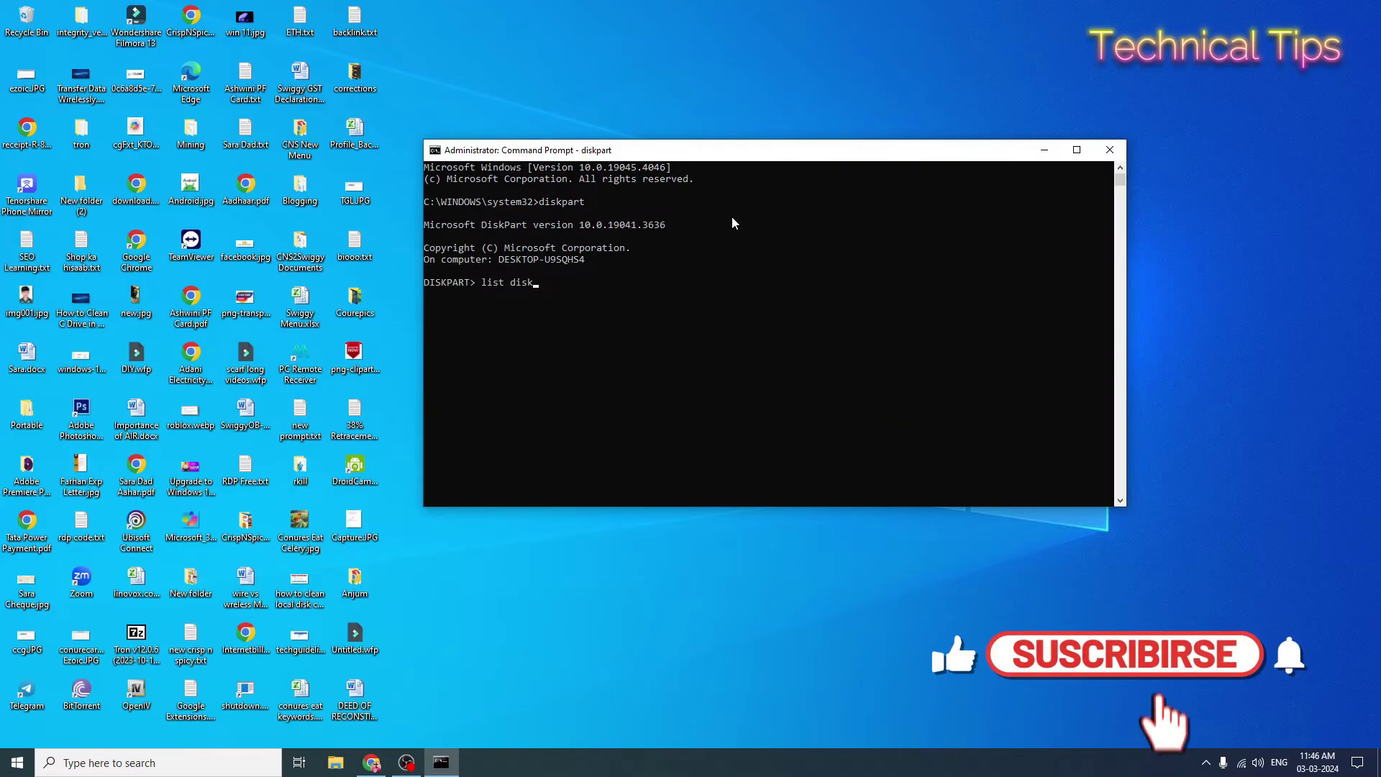
key(Return)
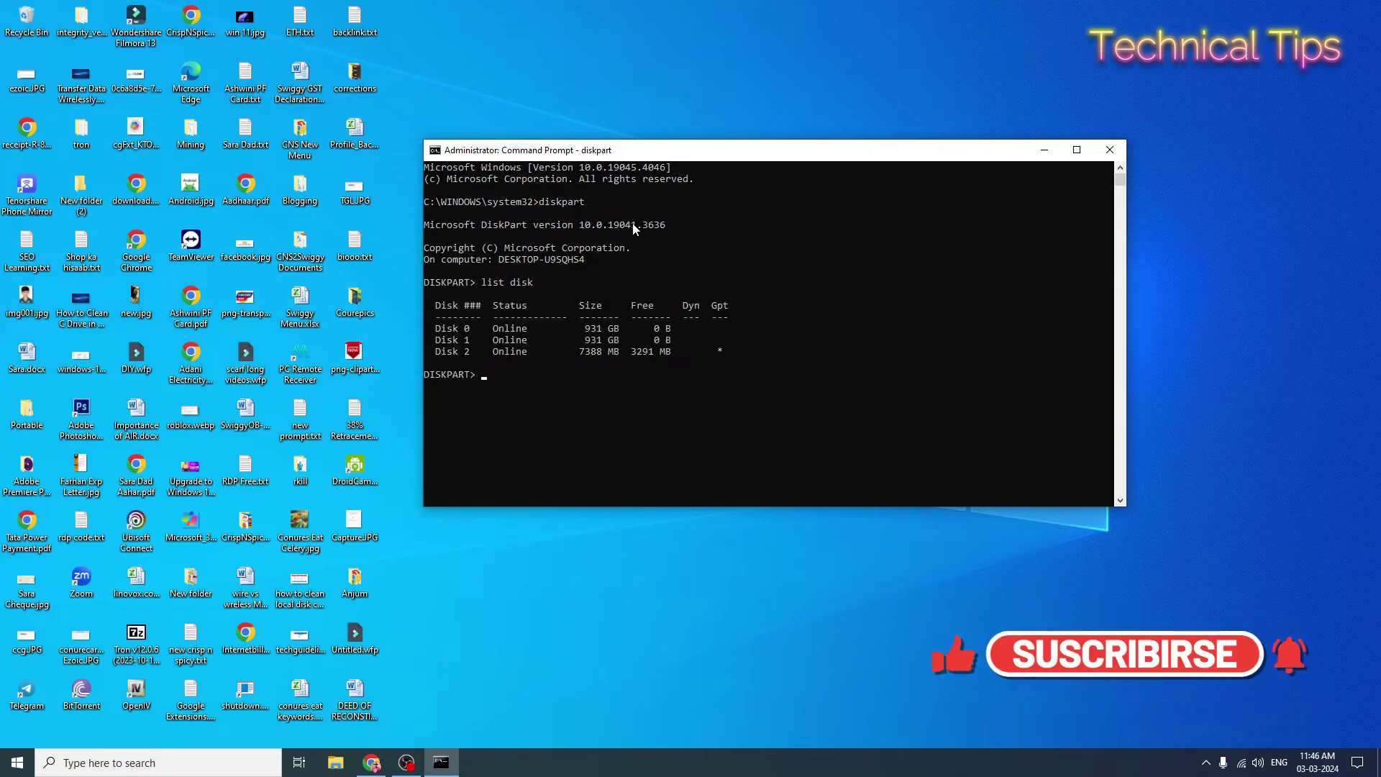
drag(717, 155, 835, 143)
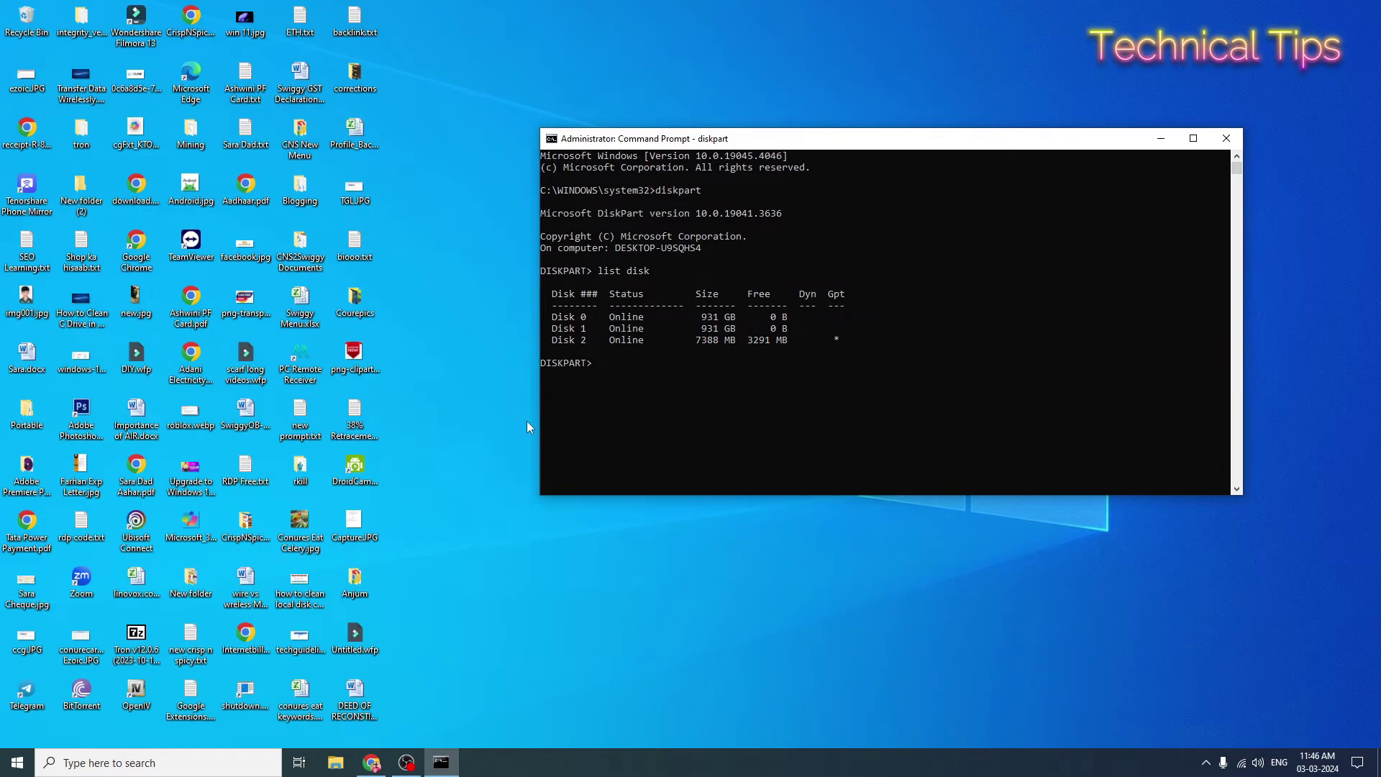
click(336, 762)
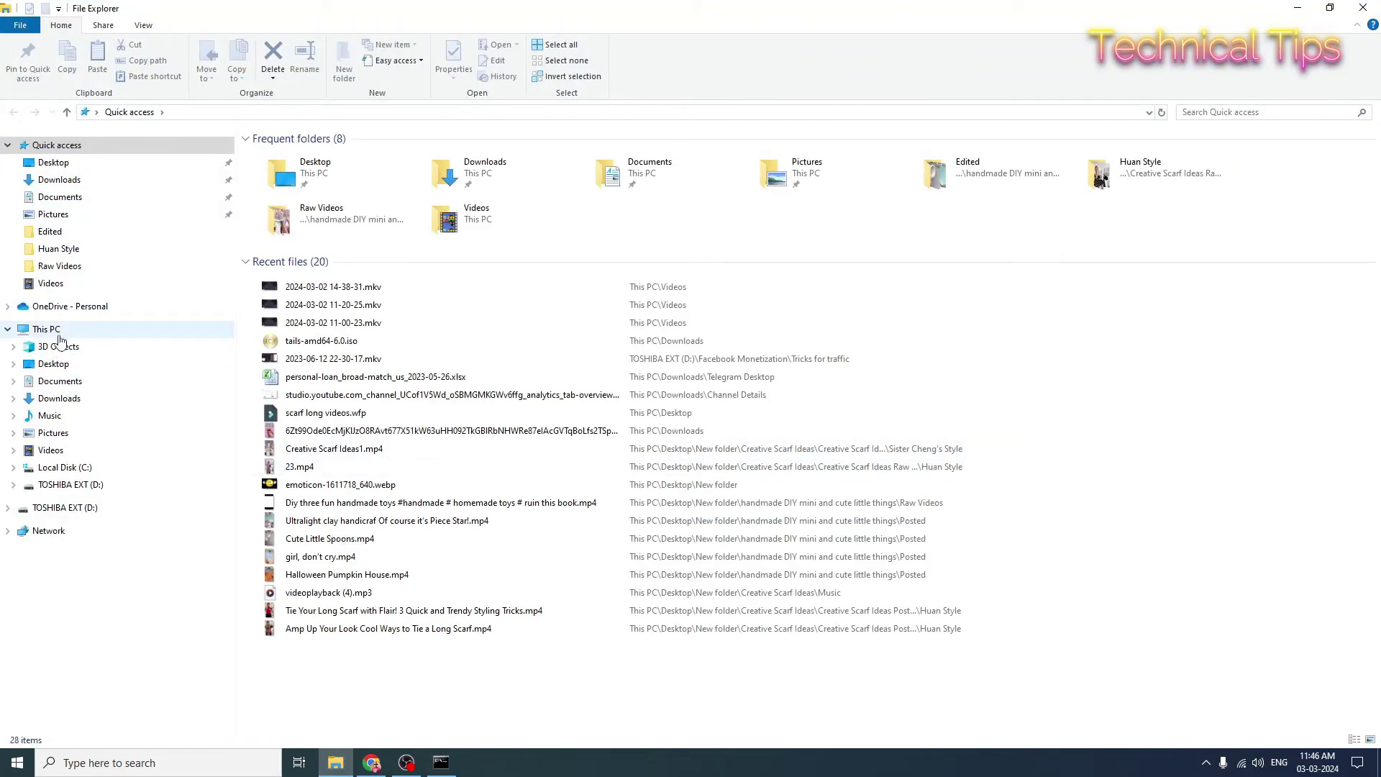
click(47, 328)
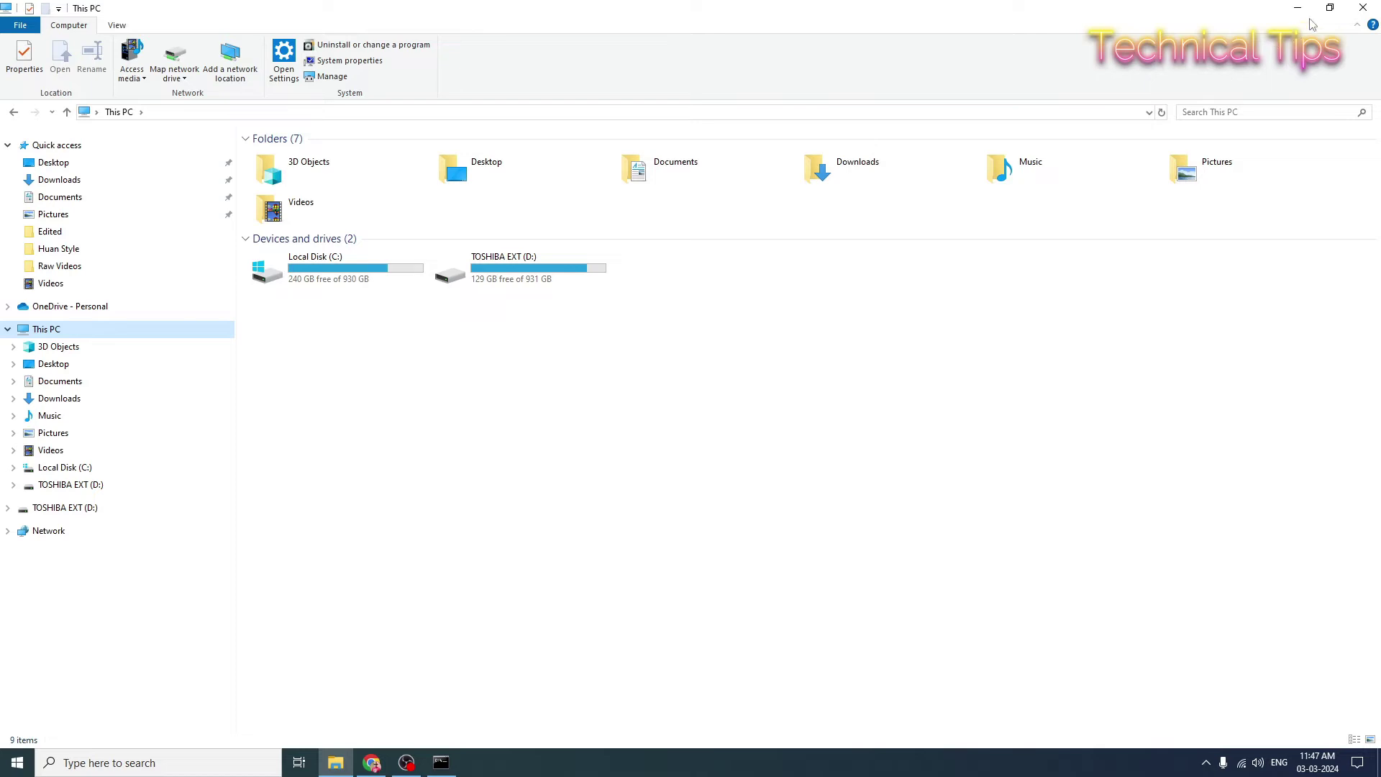
click(1329, 9)
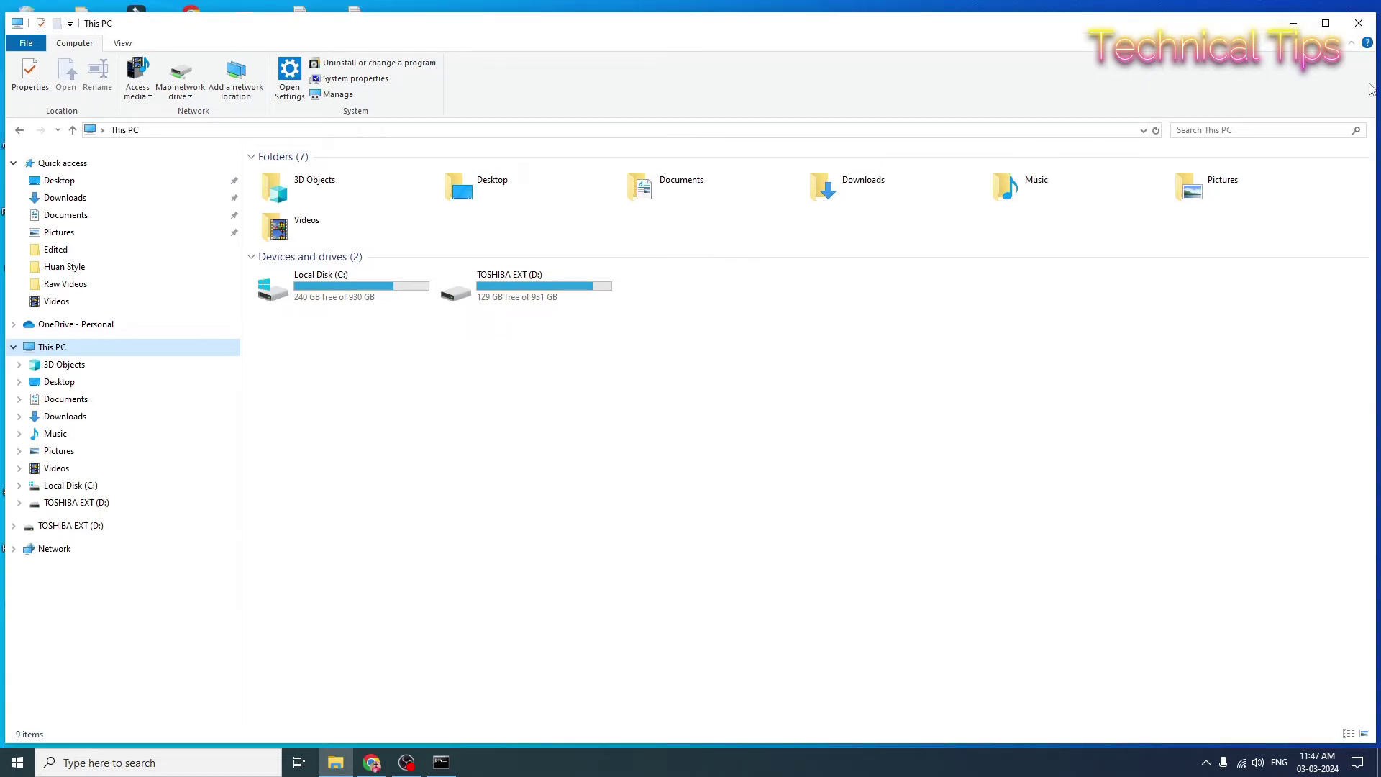
drag(1377, 88, 1333, 86)
drag(1233, 83, 597, 87)
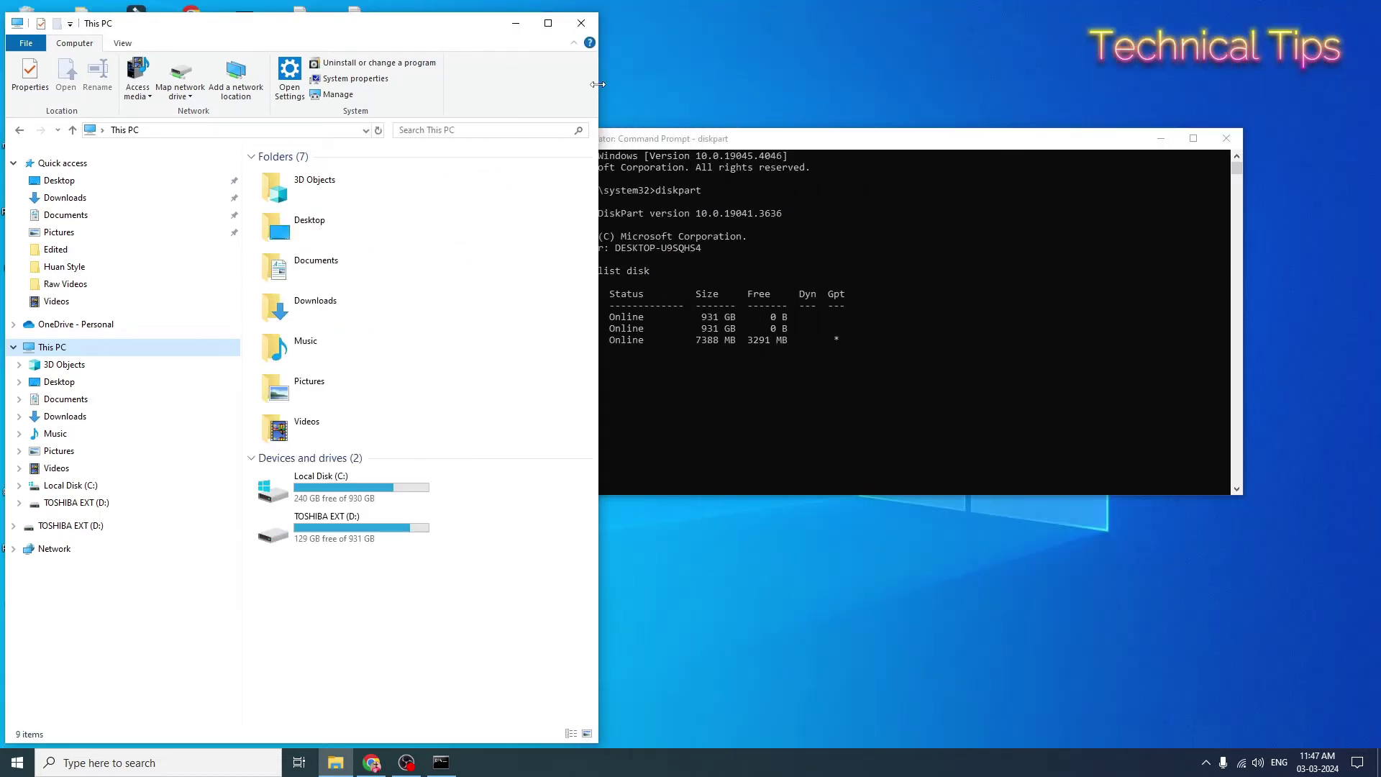
drag(467, 33, 405, 35)
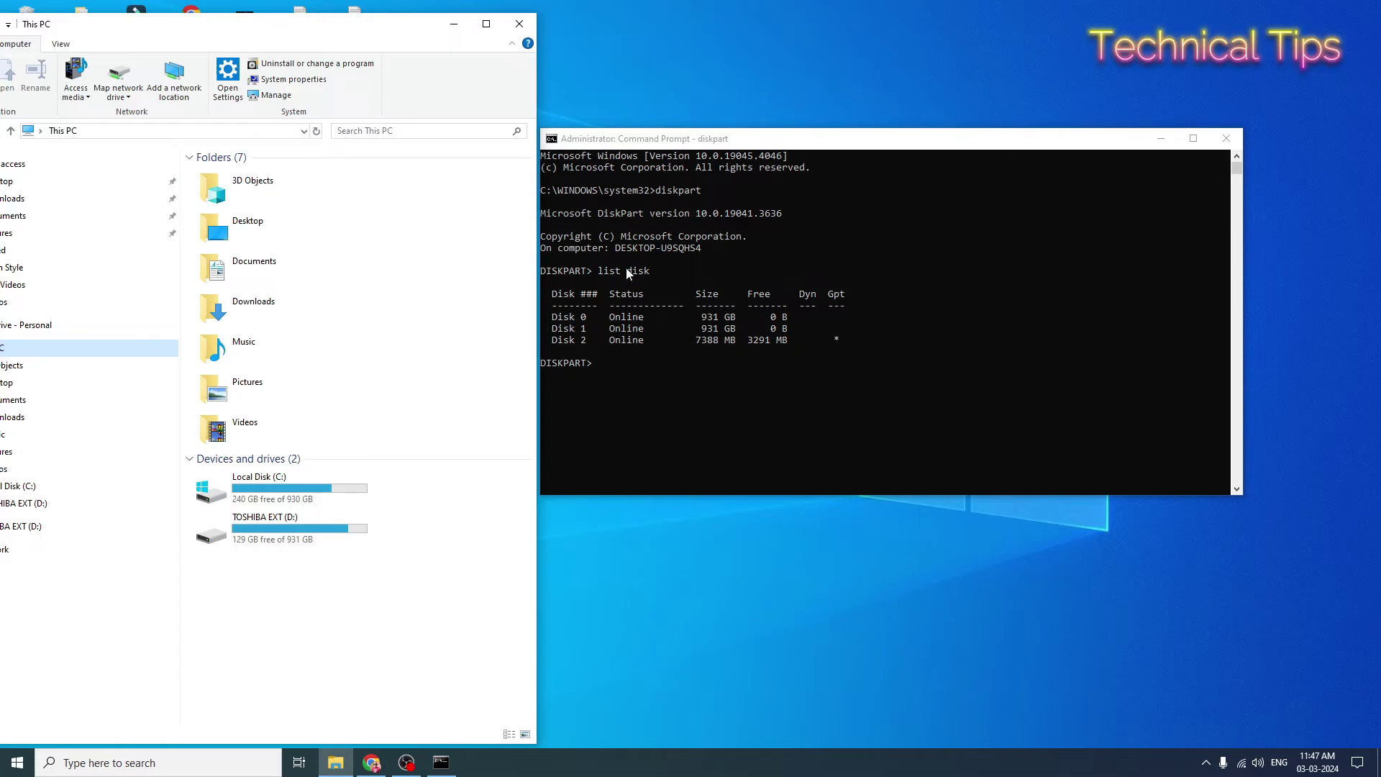
Step: Close the stray This PC window and rerun list disk until the 7388 MB Disk 2 reappears
click(519, 23)
click(638, 359)
text(list disk)
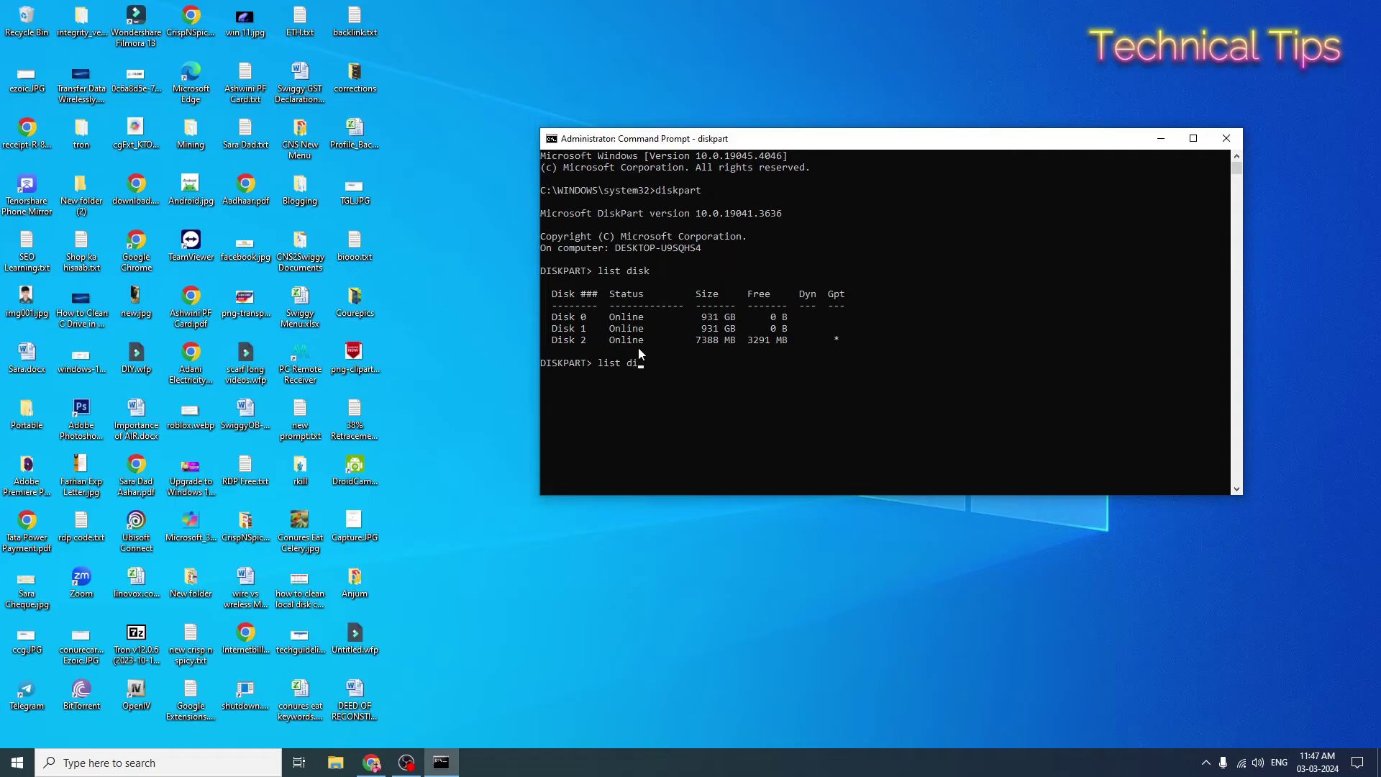
key(Return)
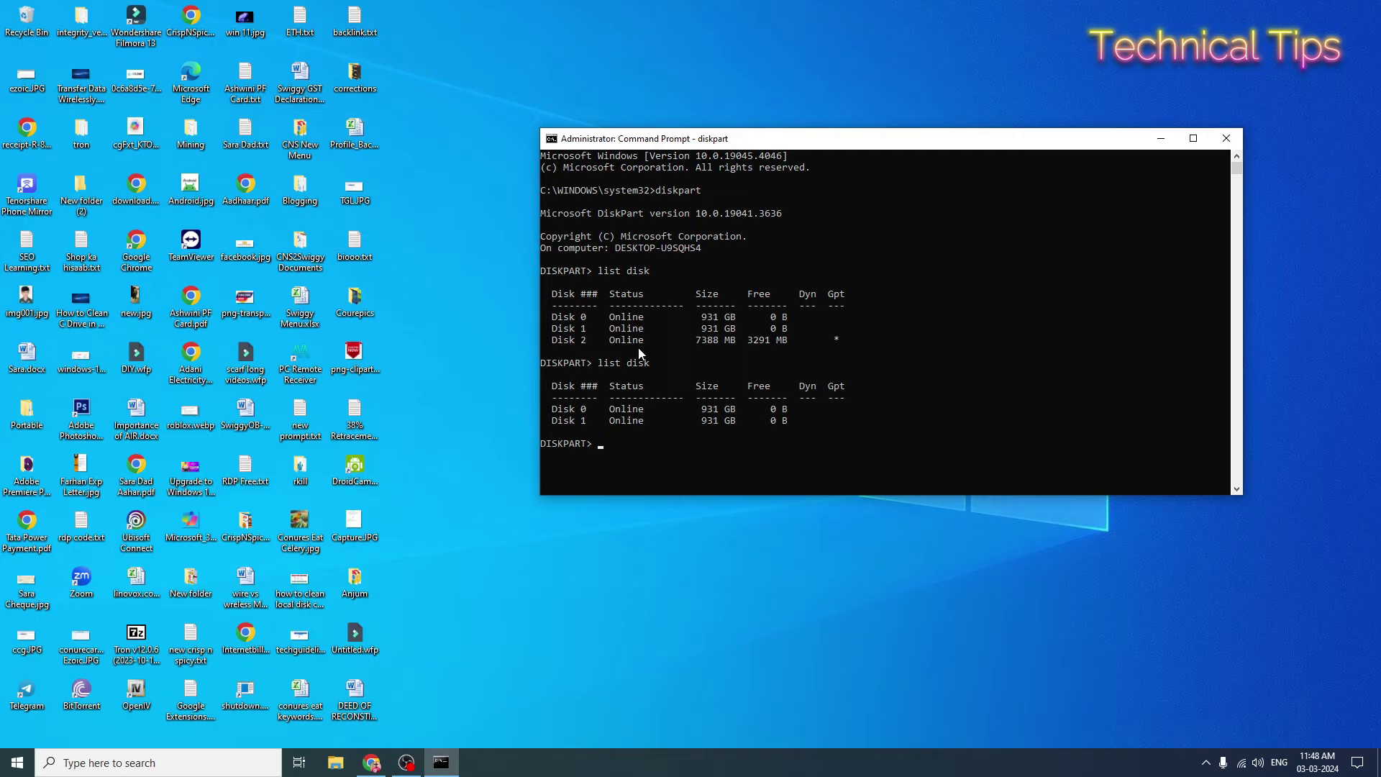
text(list )
text(disk)
key(Return)
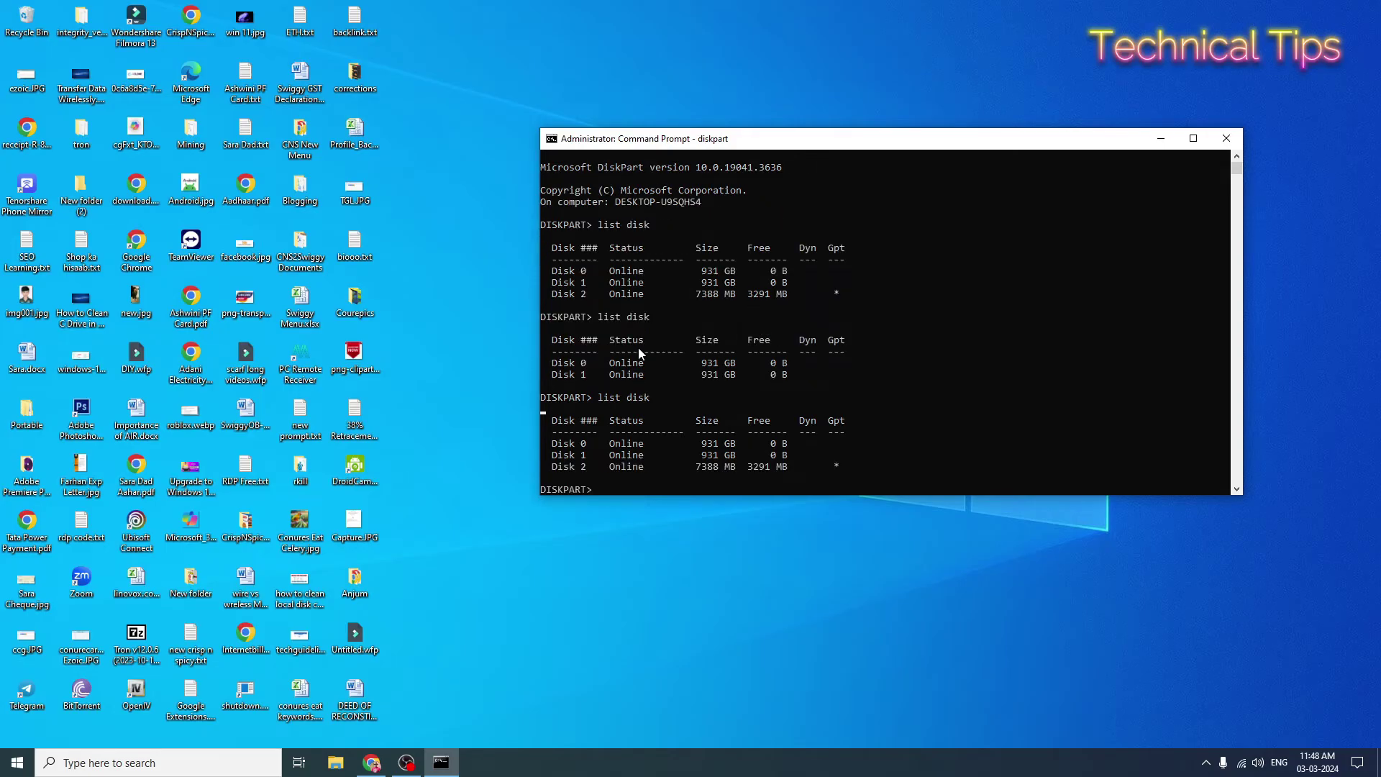
scroll(723, 357, down, 1)
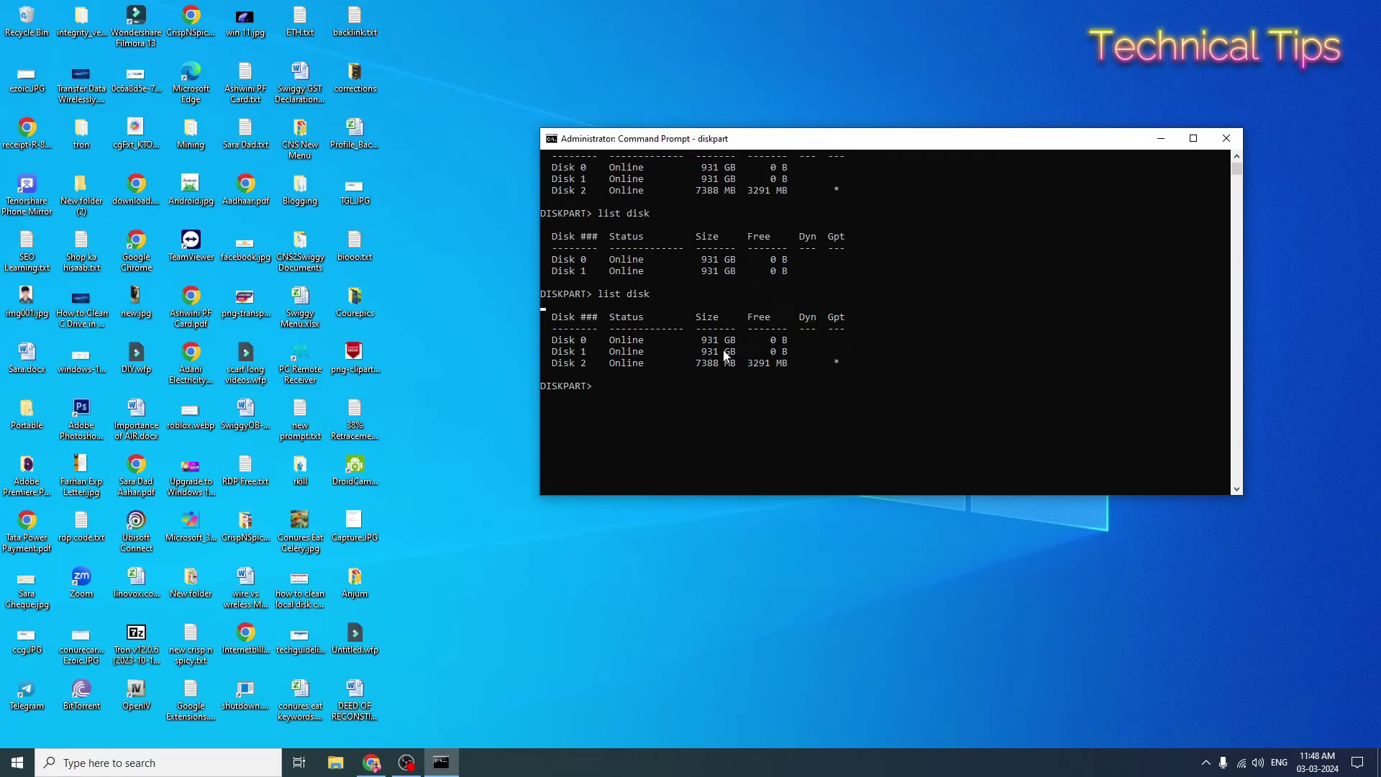
text(se)
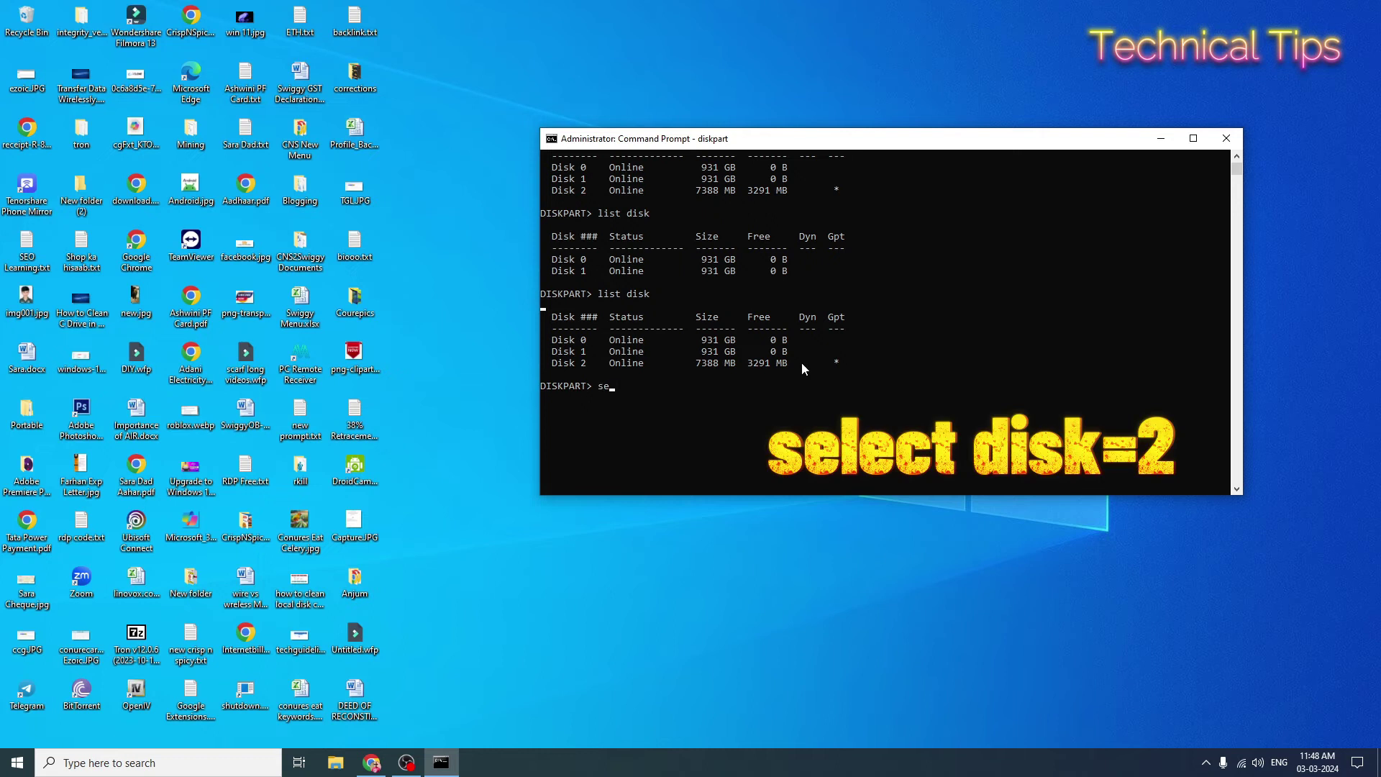
text(lec)
text(t)
text( disk)
text(=)
text(2)
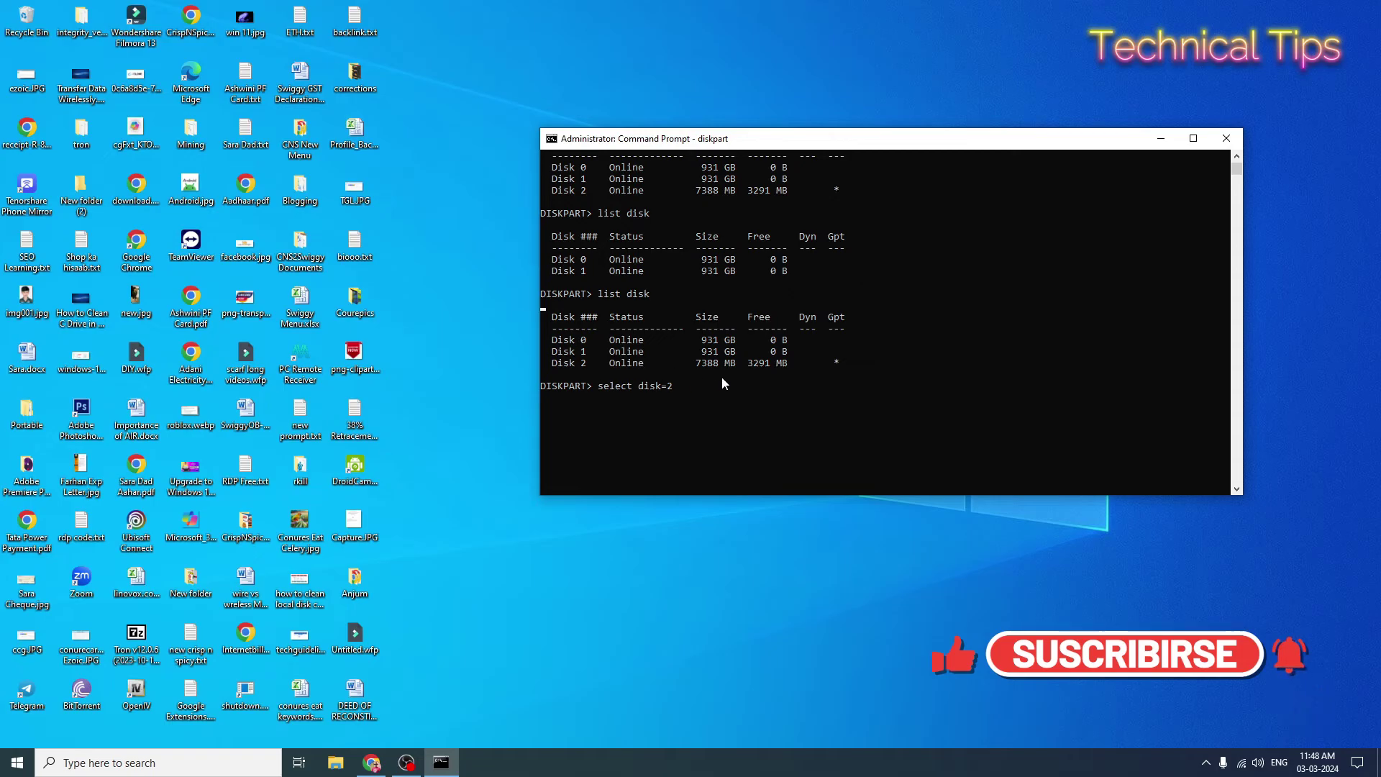
Step: Run select disk=2 to target the 7388 MB USB drive
key(Return)
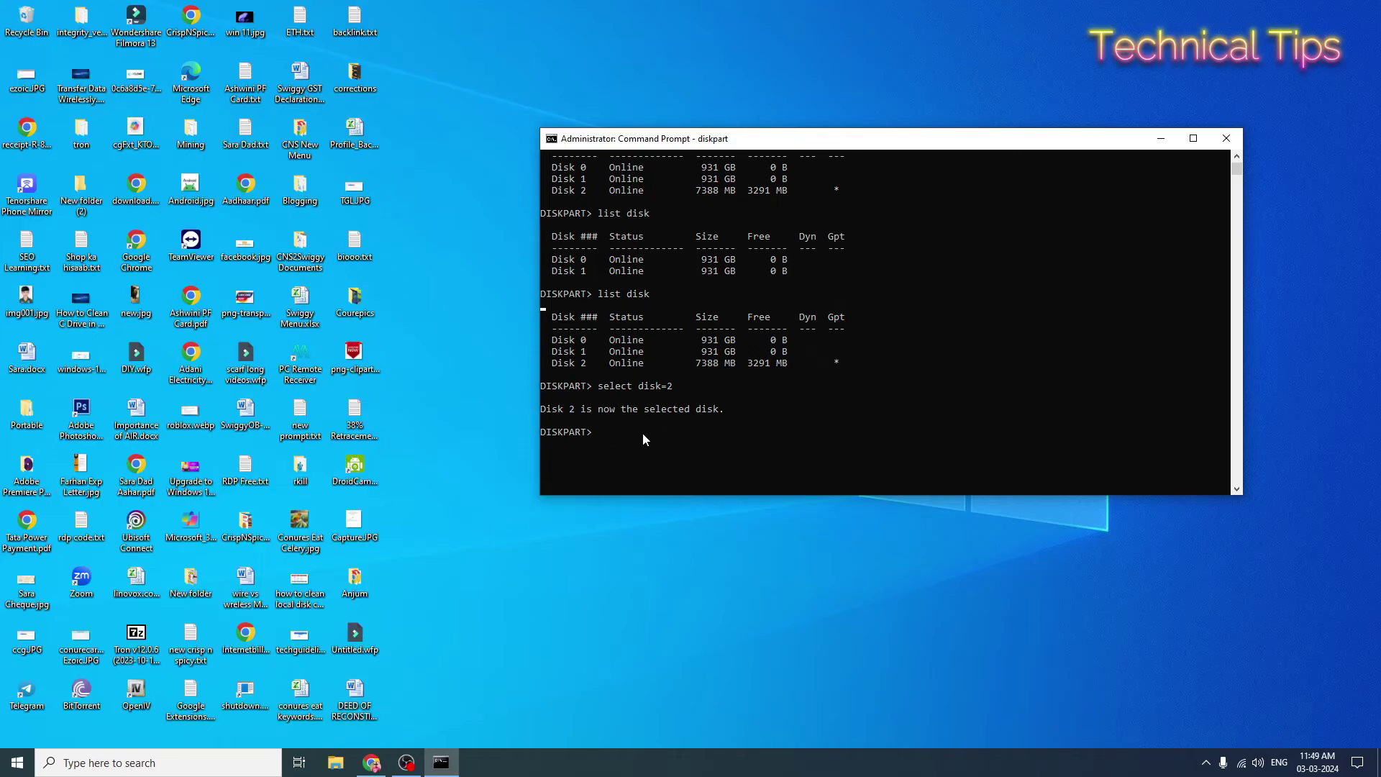
text(clean)
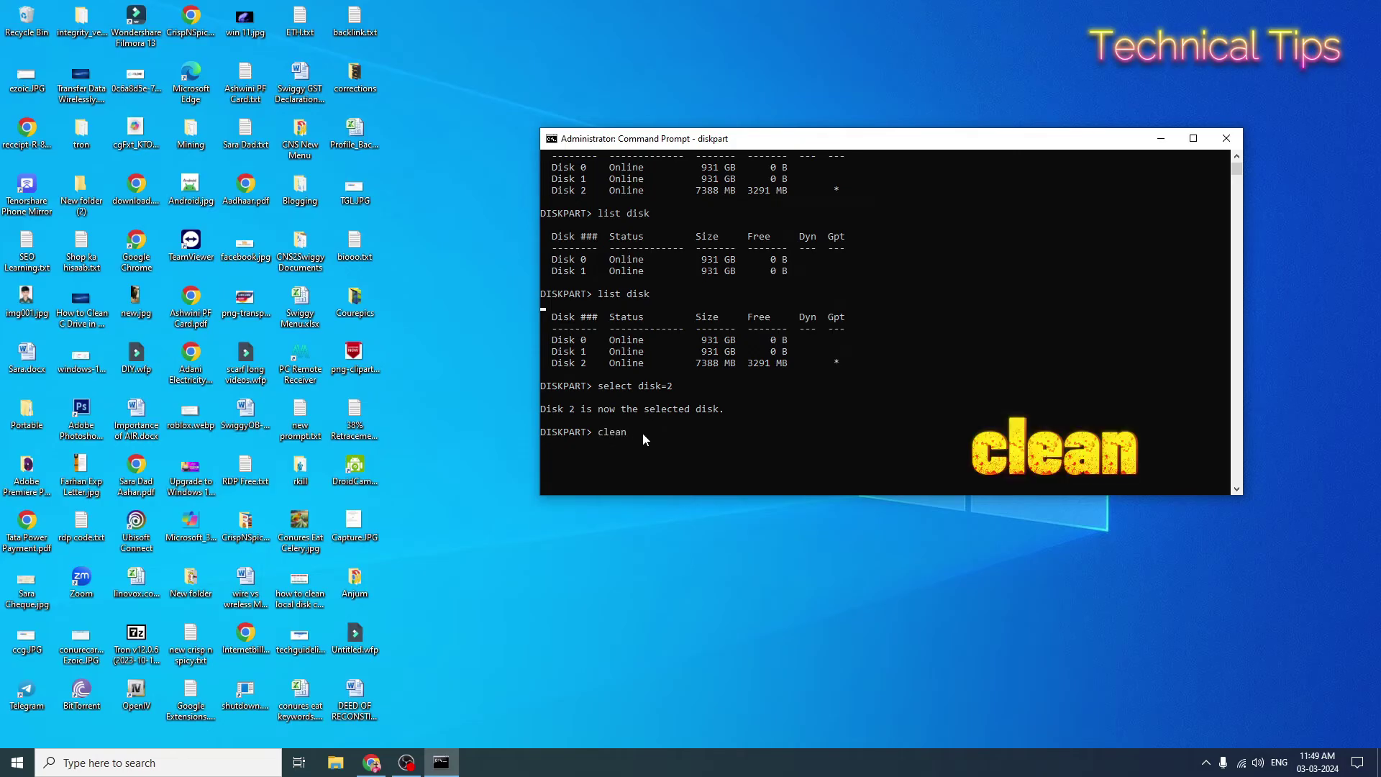
Step: Run clean and then convert mbr on Disk 2
key(Return)
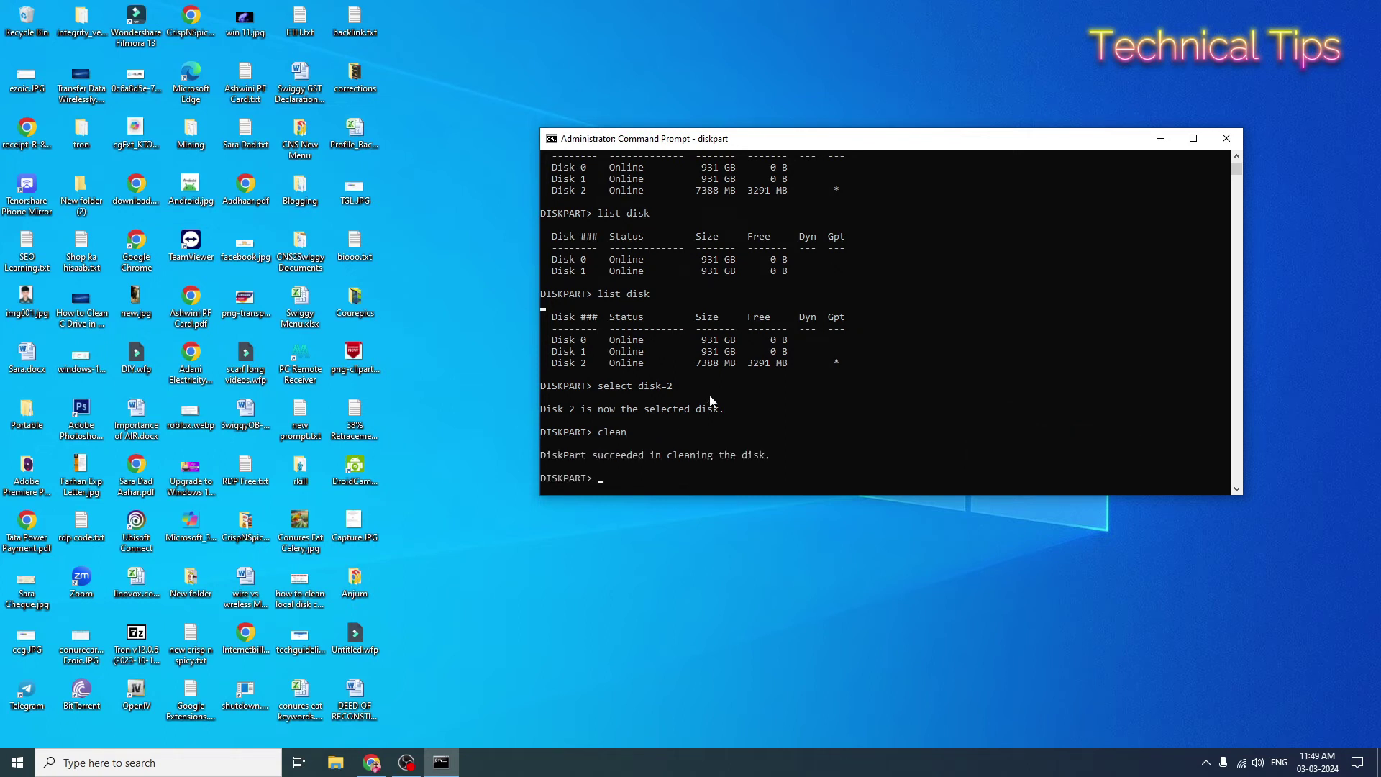
scroll(643, 435, down, 3)
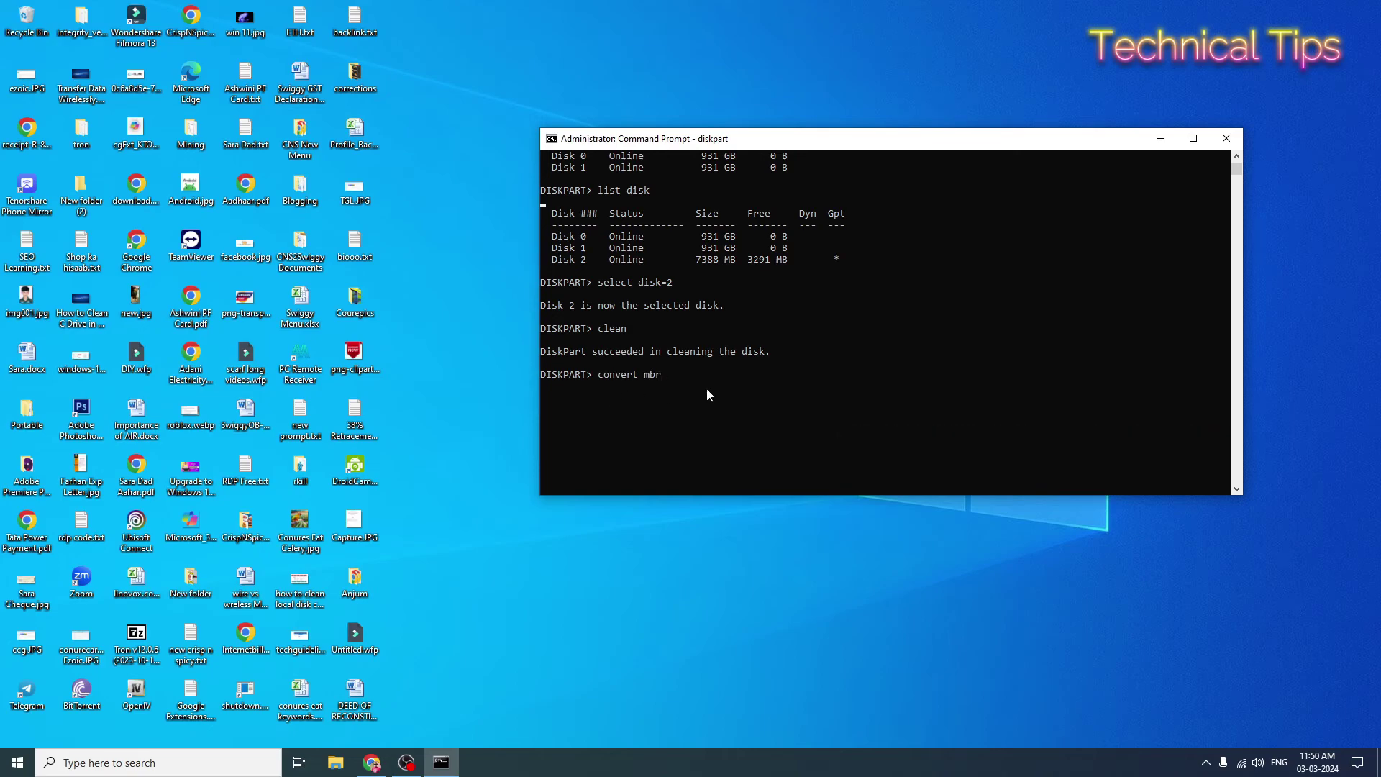
key(Return)
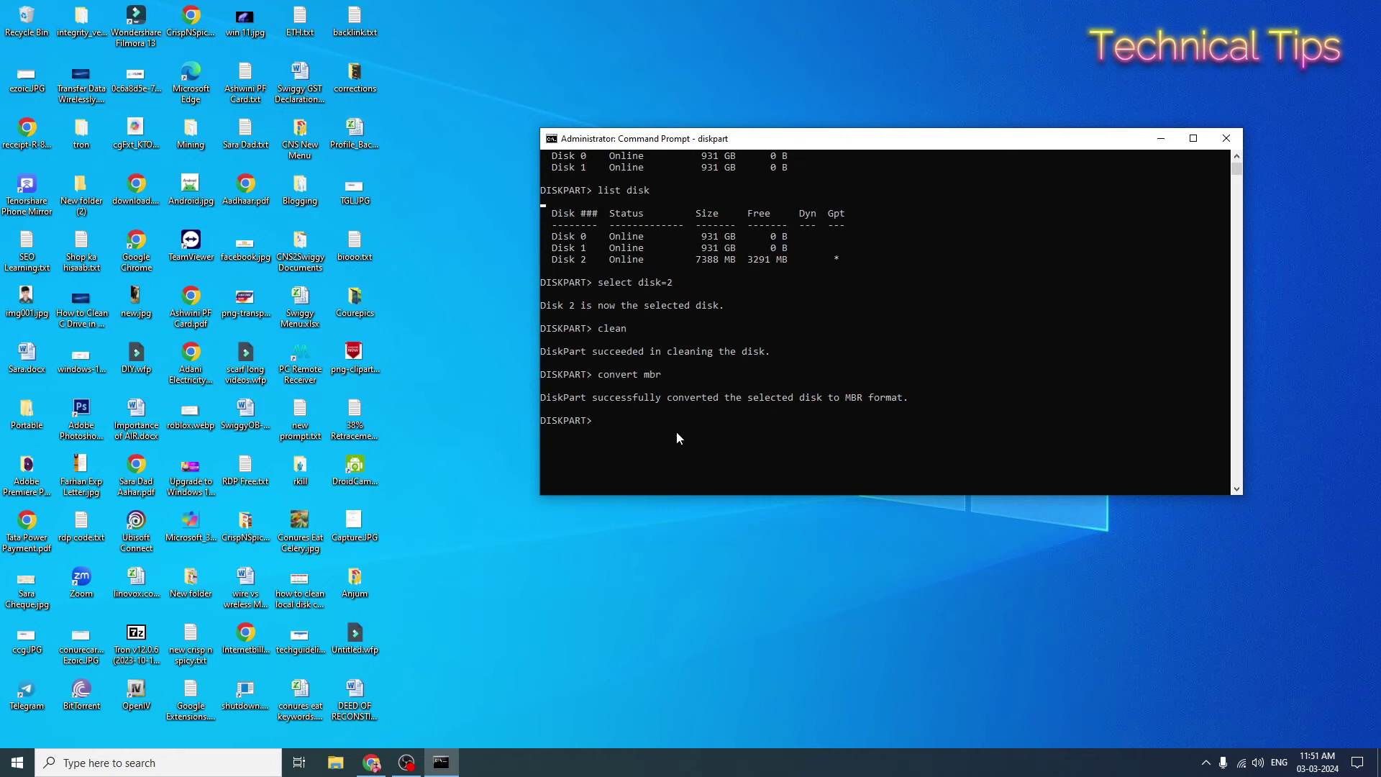
text(create partition primary)
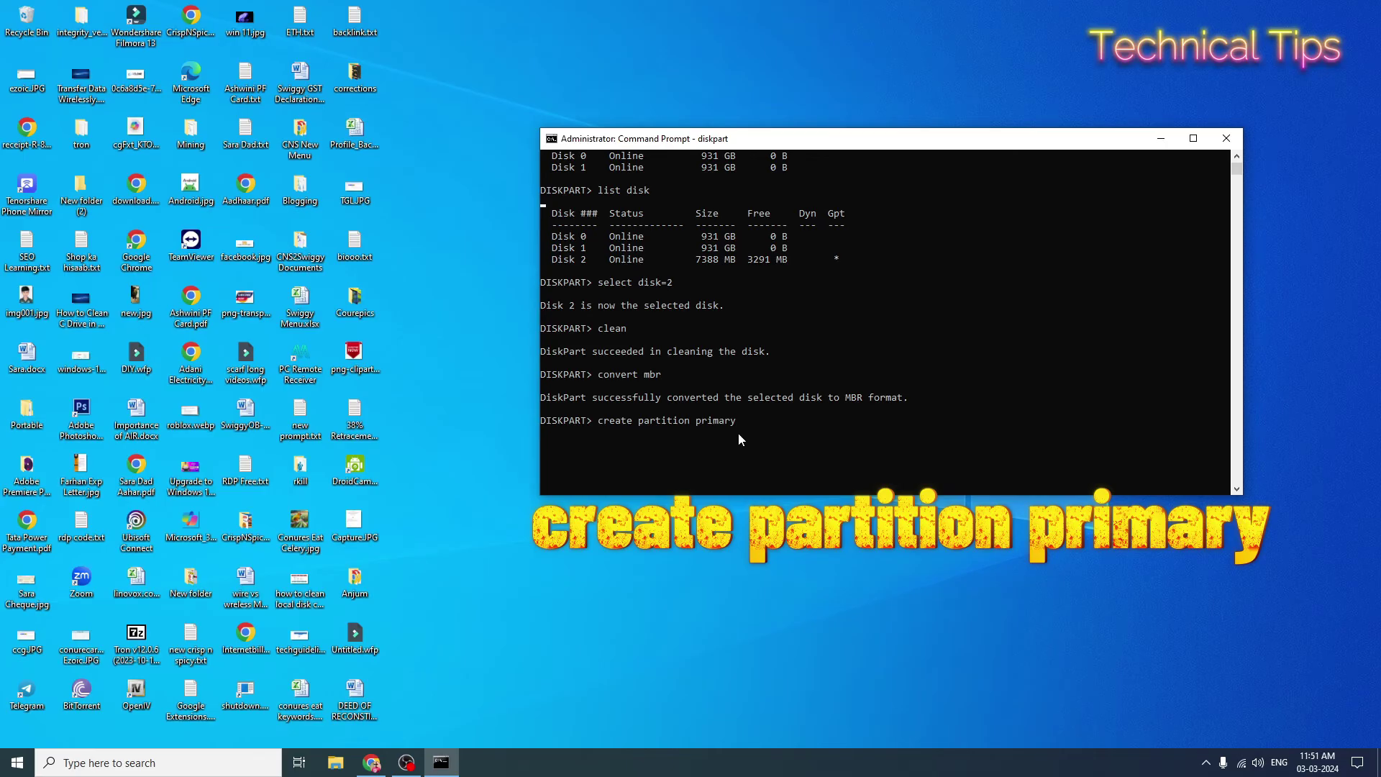
Step: Run create partition primary on Disk 2
key(Return)
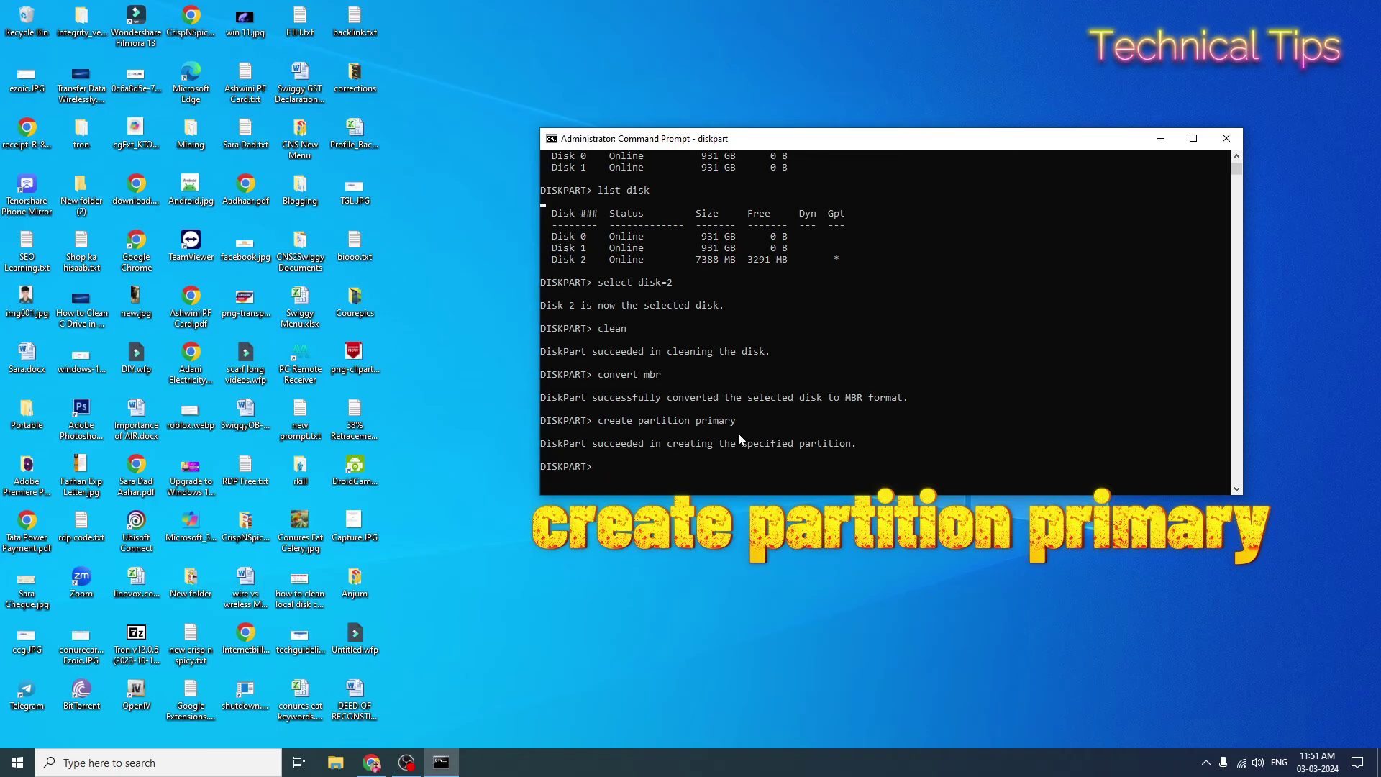
scroll(770, 420, down, 1)
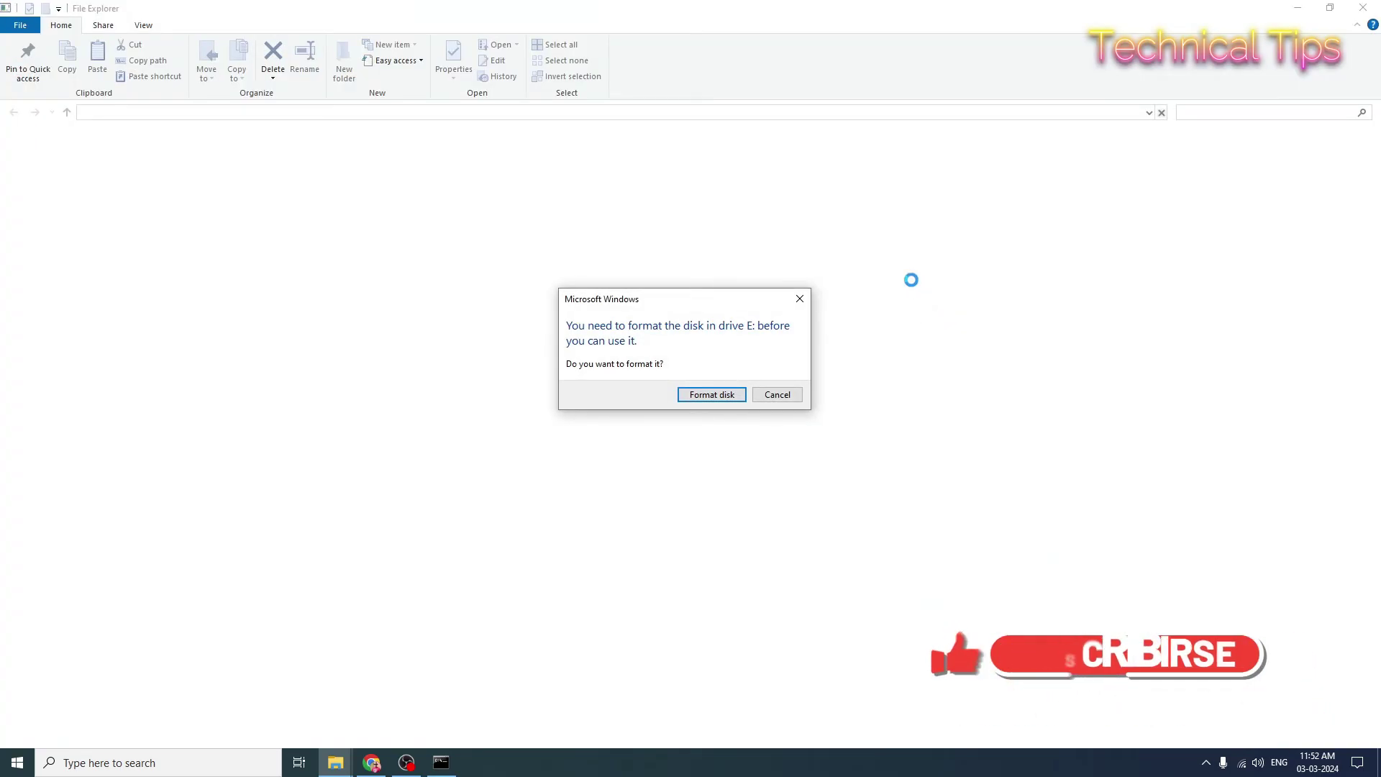
Step: Format the 7.21 GB USB Drive (E:) as NTFS and acknowledge Format Complete
click(712, 393)
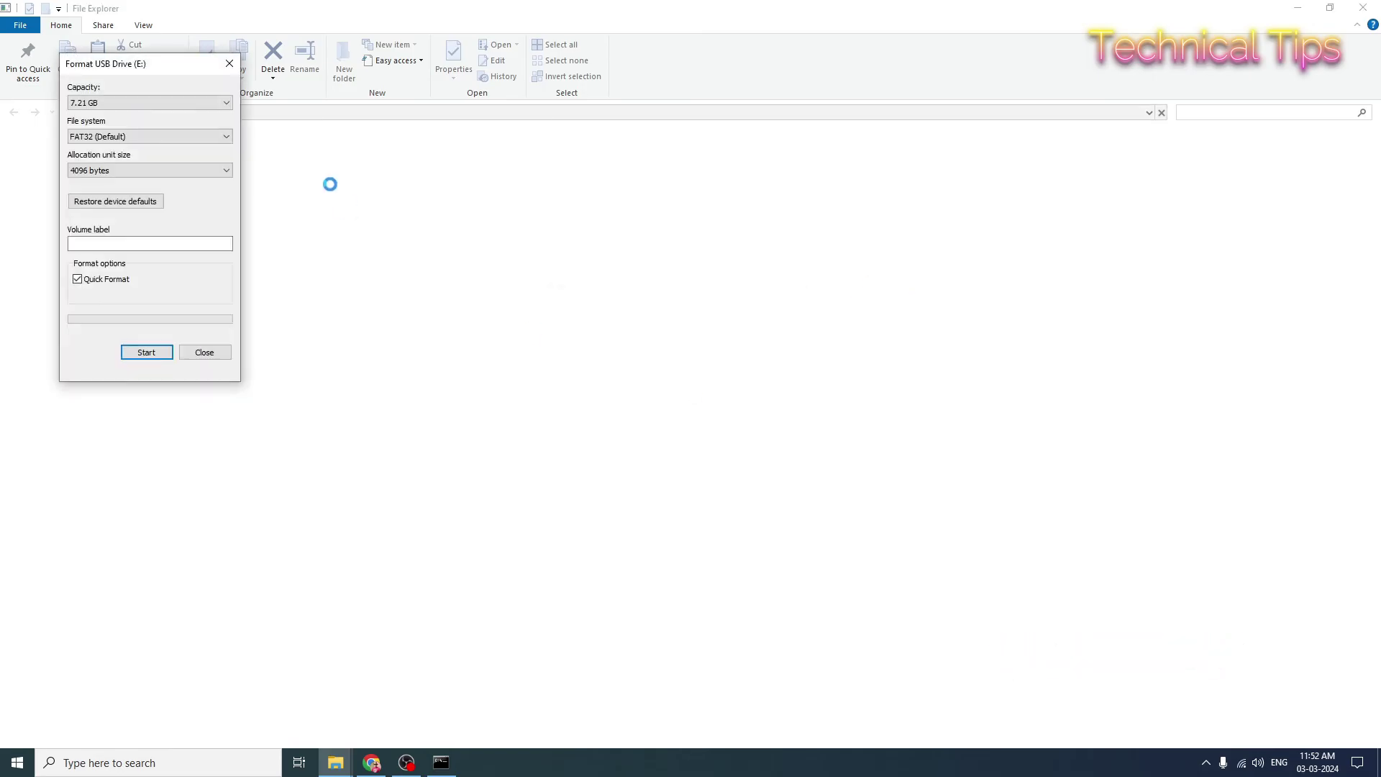
drag(159, 68, 698, 145)
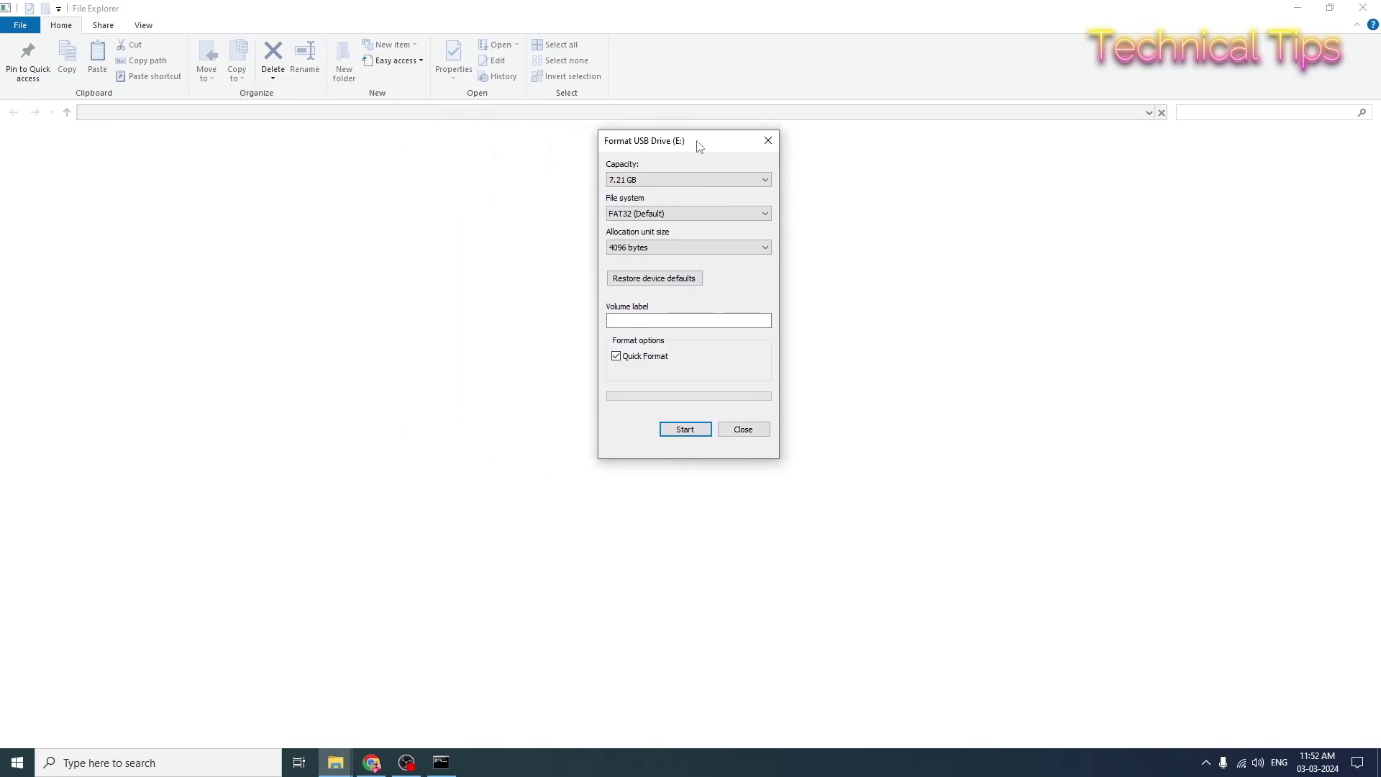
click(659, 215)
click(632, 228)
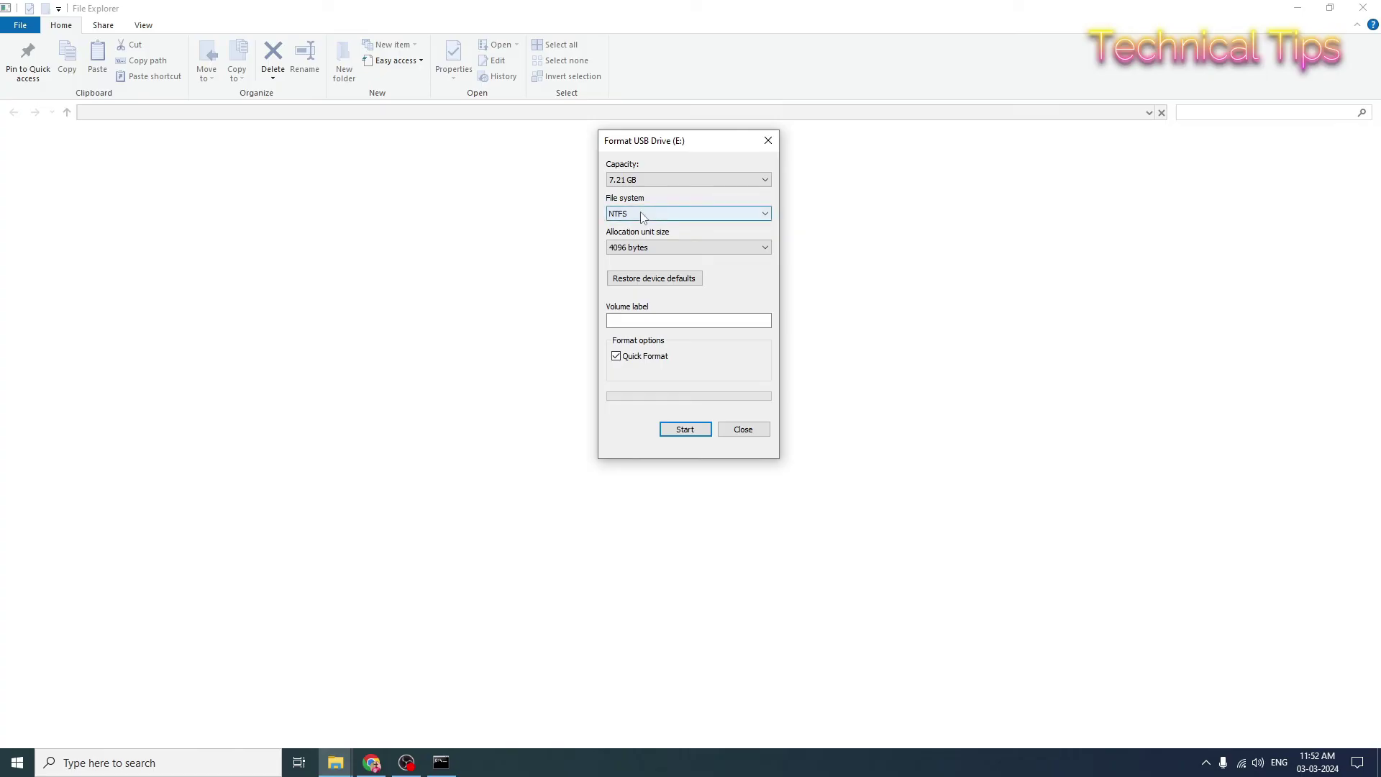
click(657, 321)
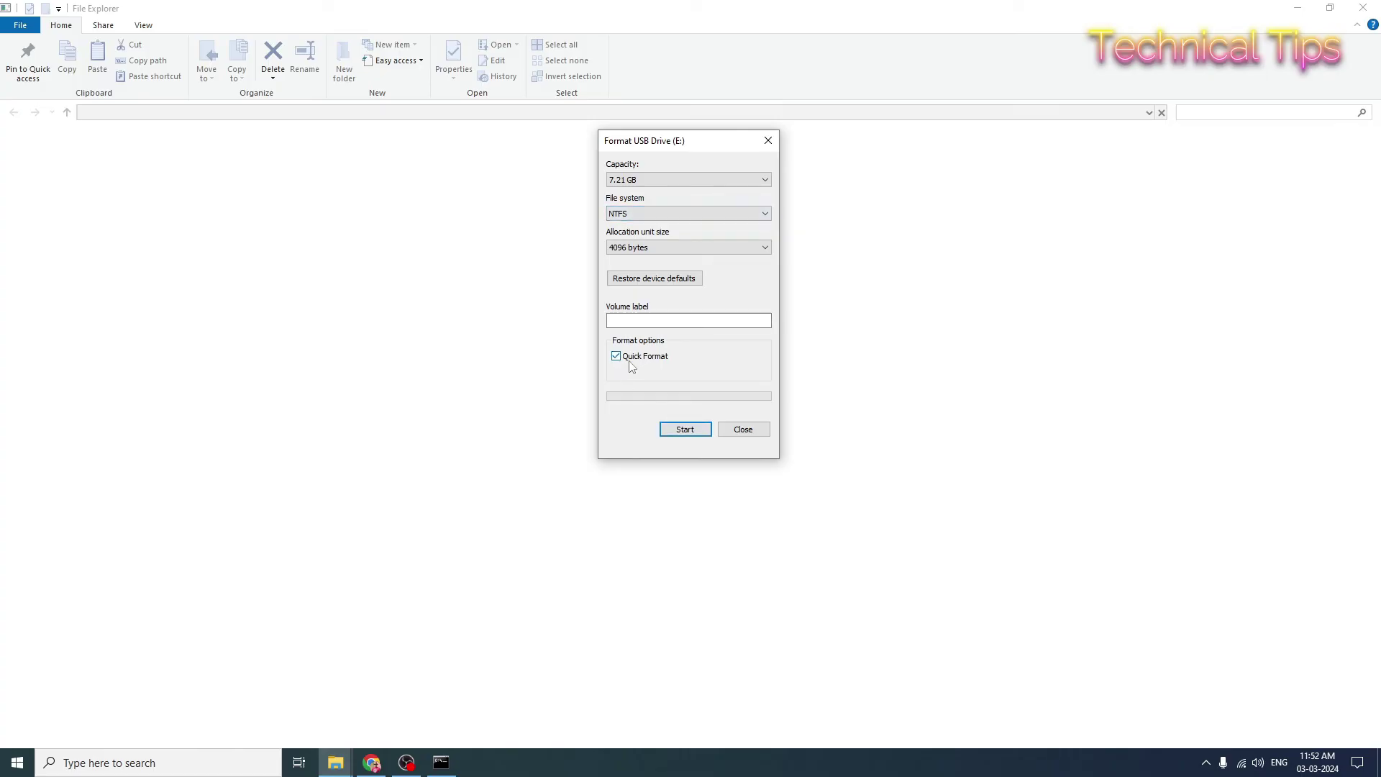
click(685, 430)
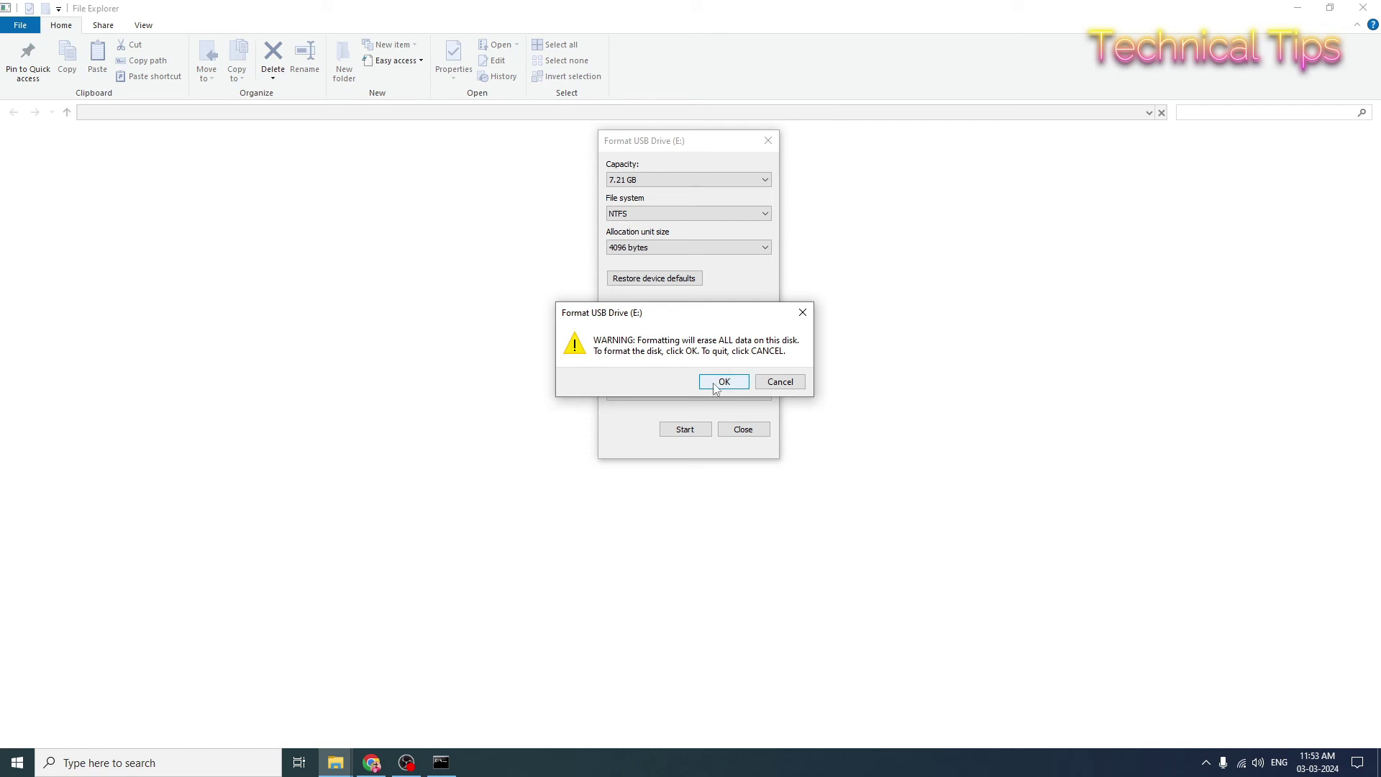
click(715, 383)
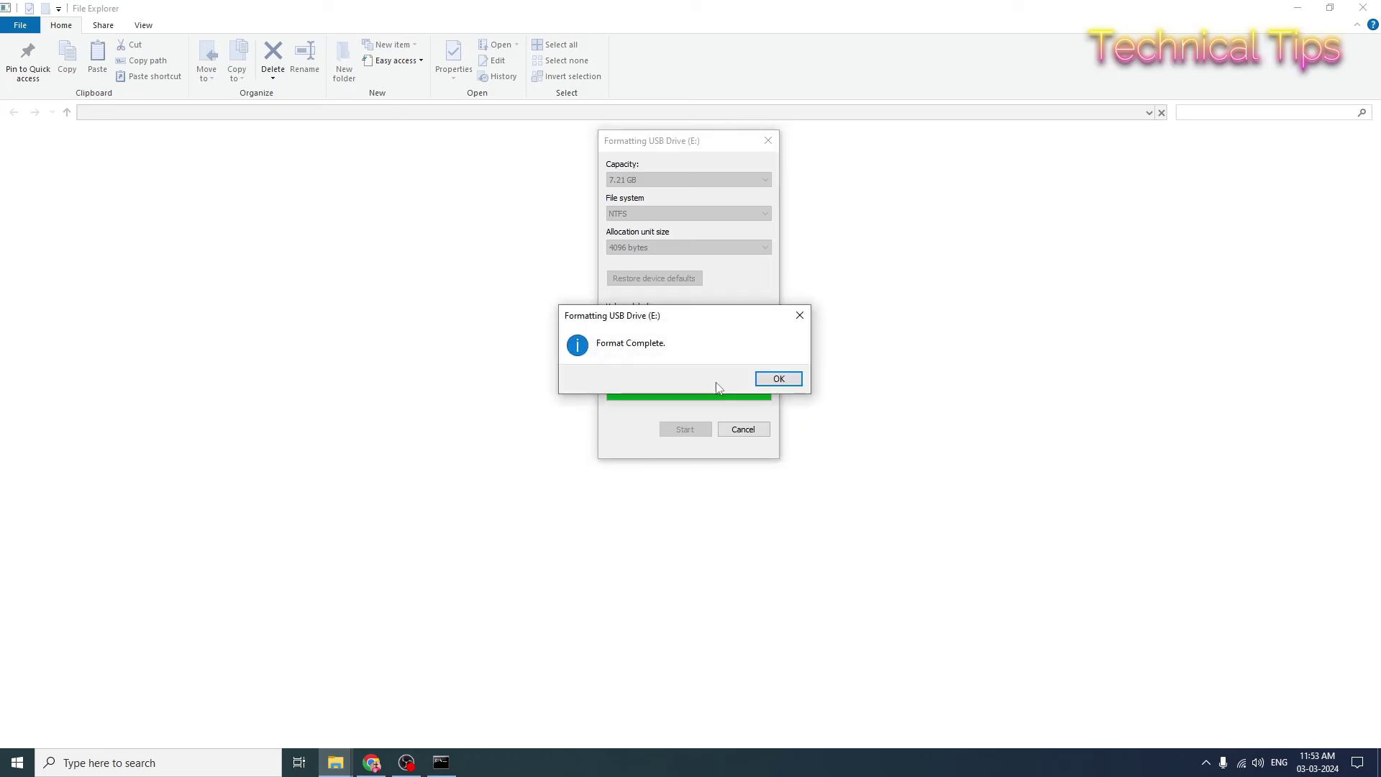
click(777, 379)
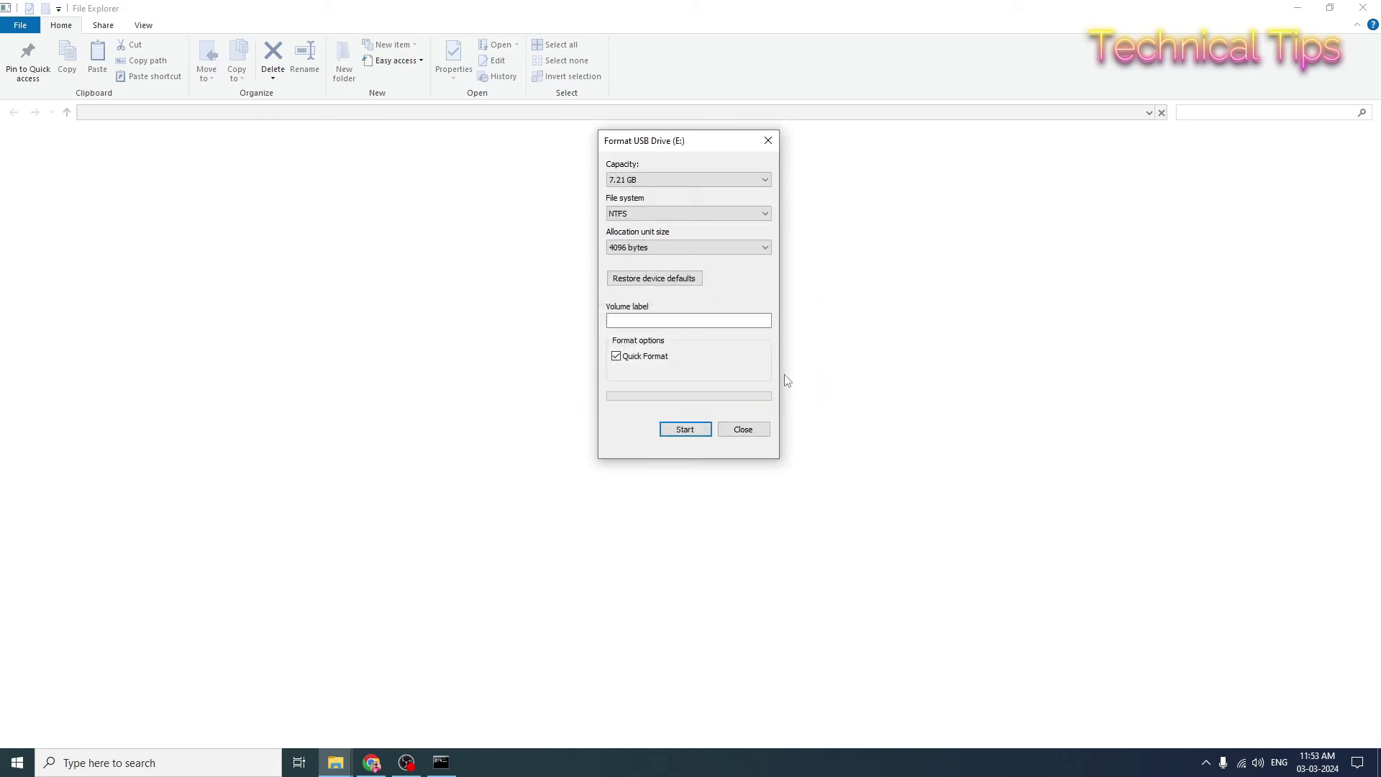
Step: Close the format window and confirm This PC shows E: with 7.18 GB free of 7.21 GB
click(742, 430)
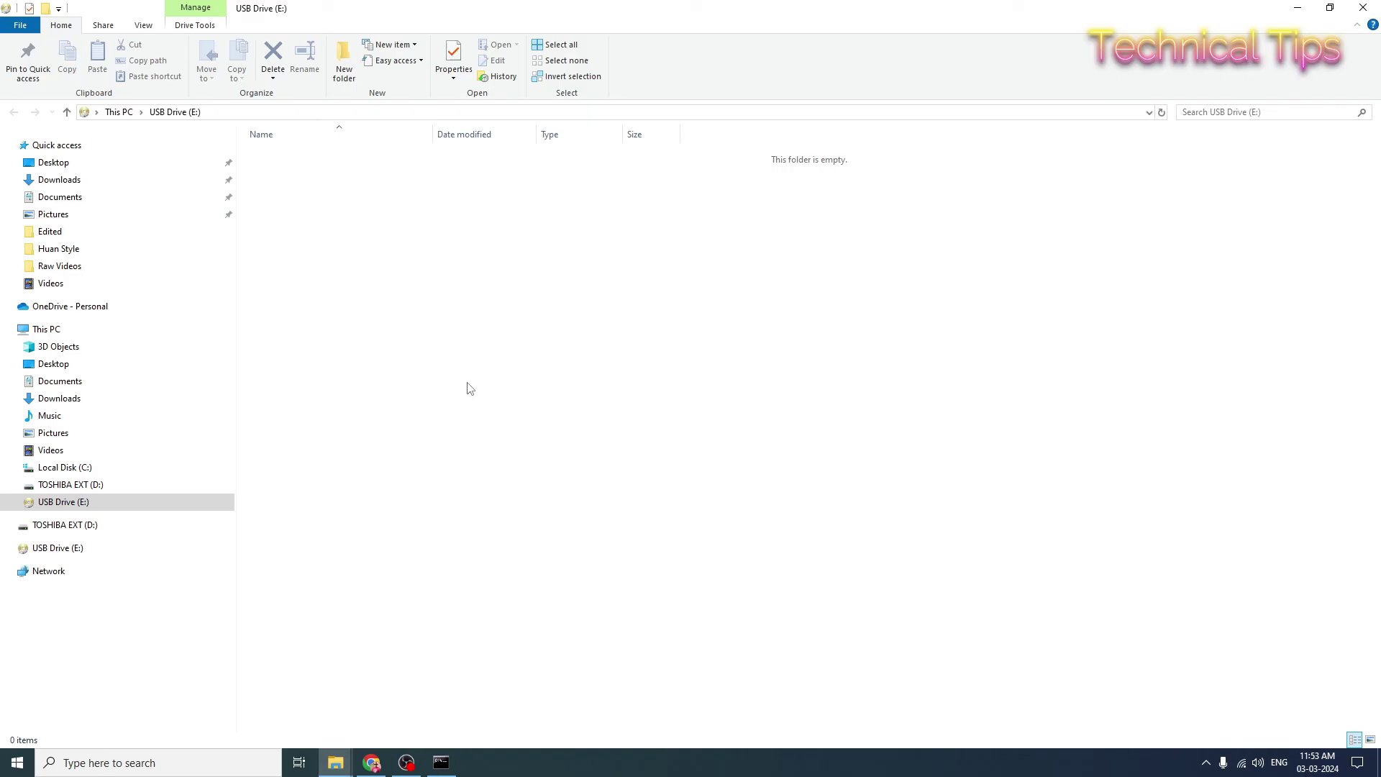
mouse_move(59, 380)
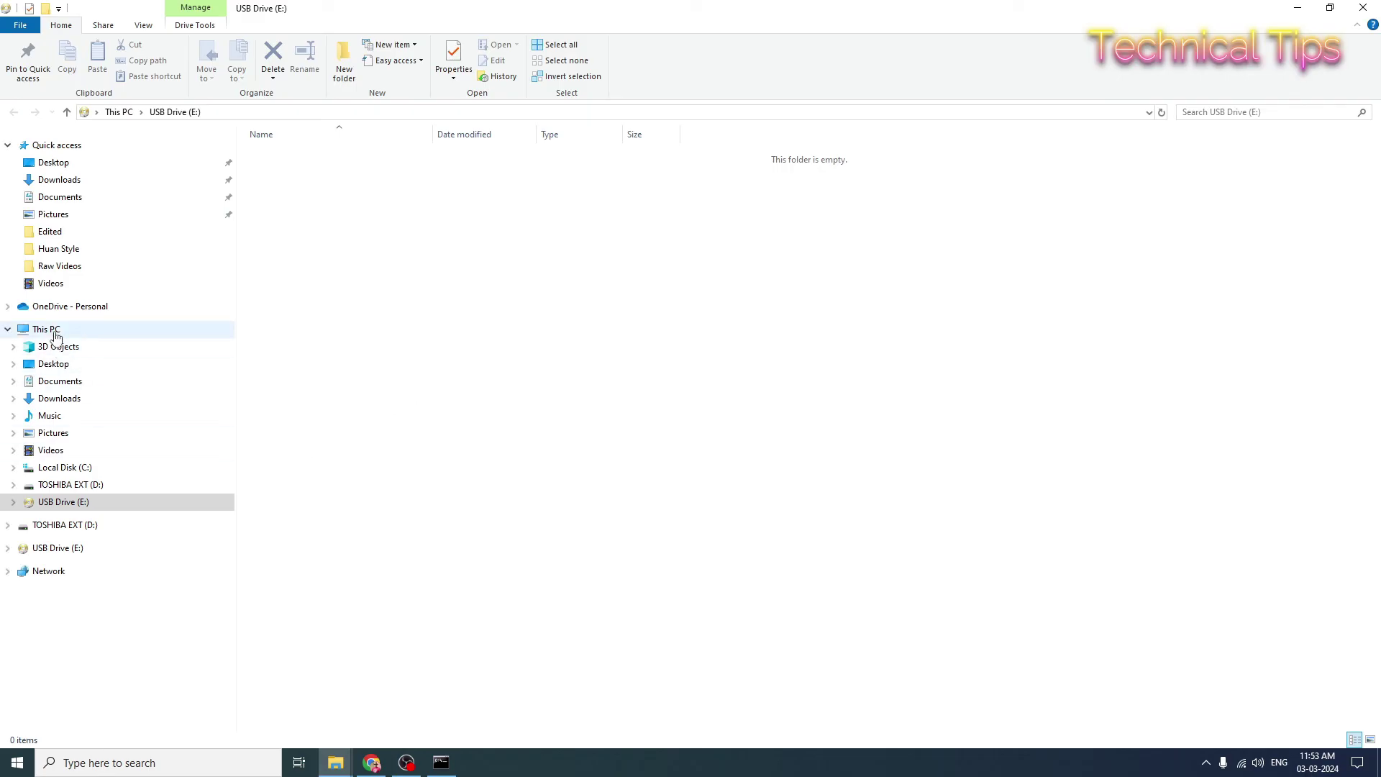
click(47, 328)
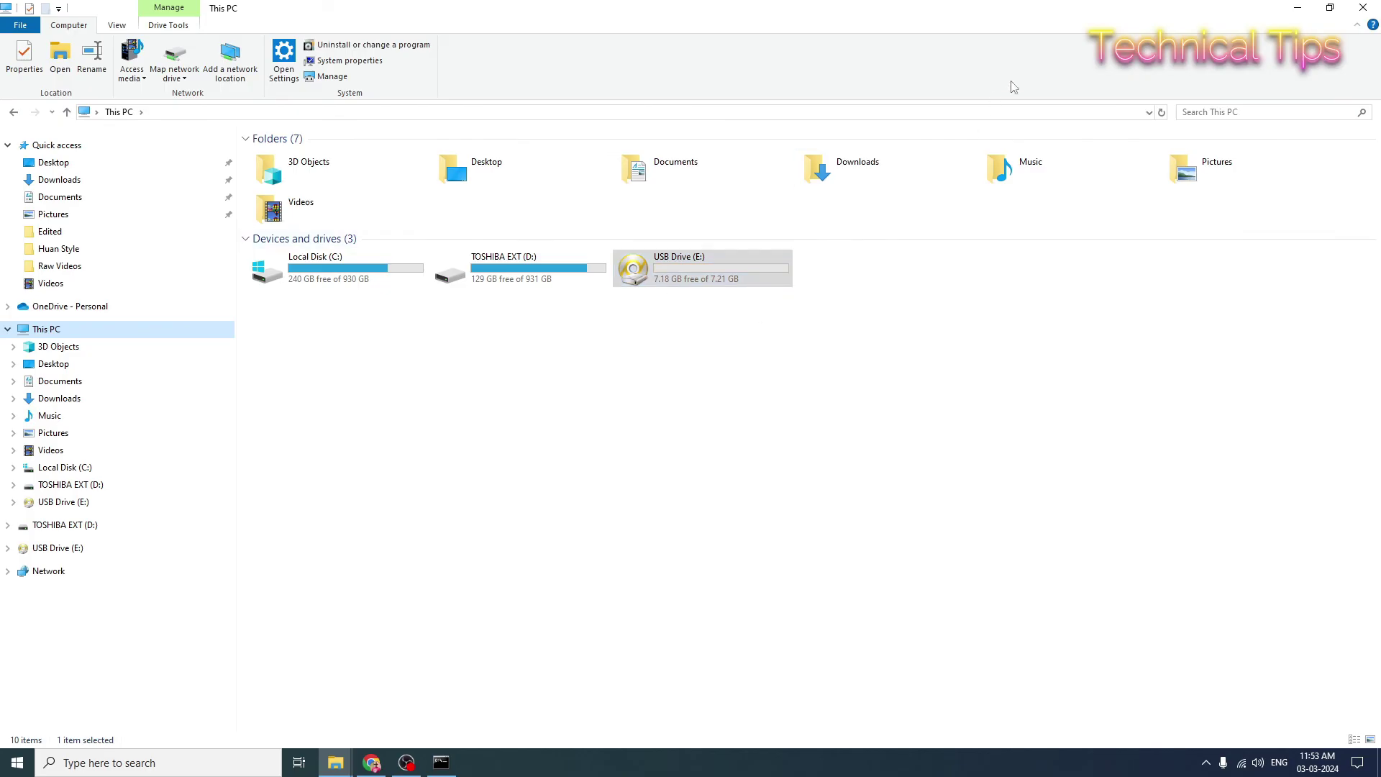
Step: Close Explorer, cancel the leftover format prompt, and exit both DiskPart and Command Prompt
click(1361, 9)
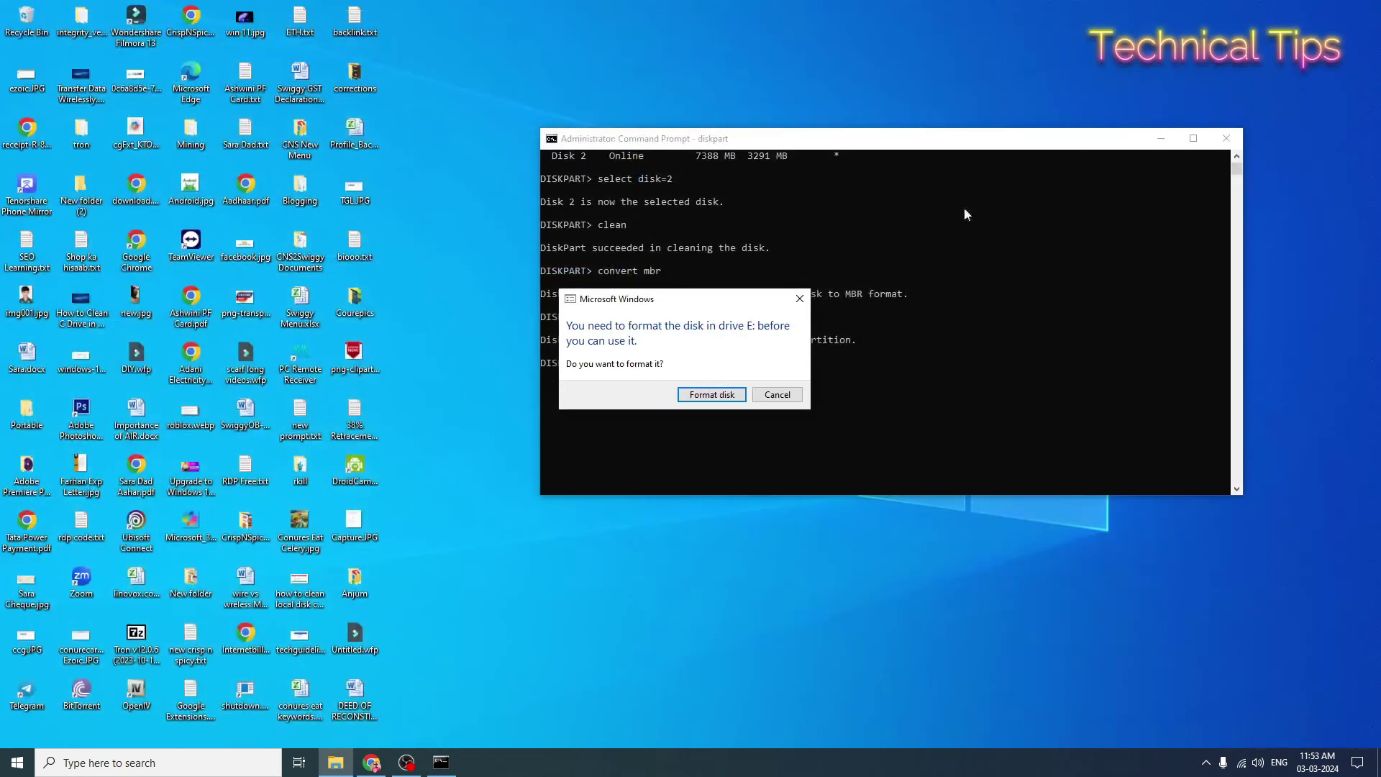
click(778, 394)
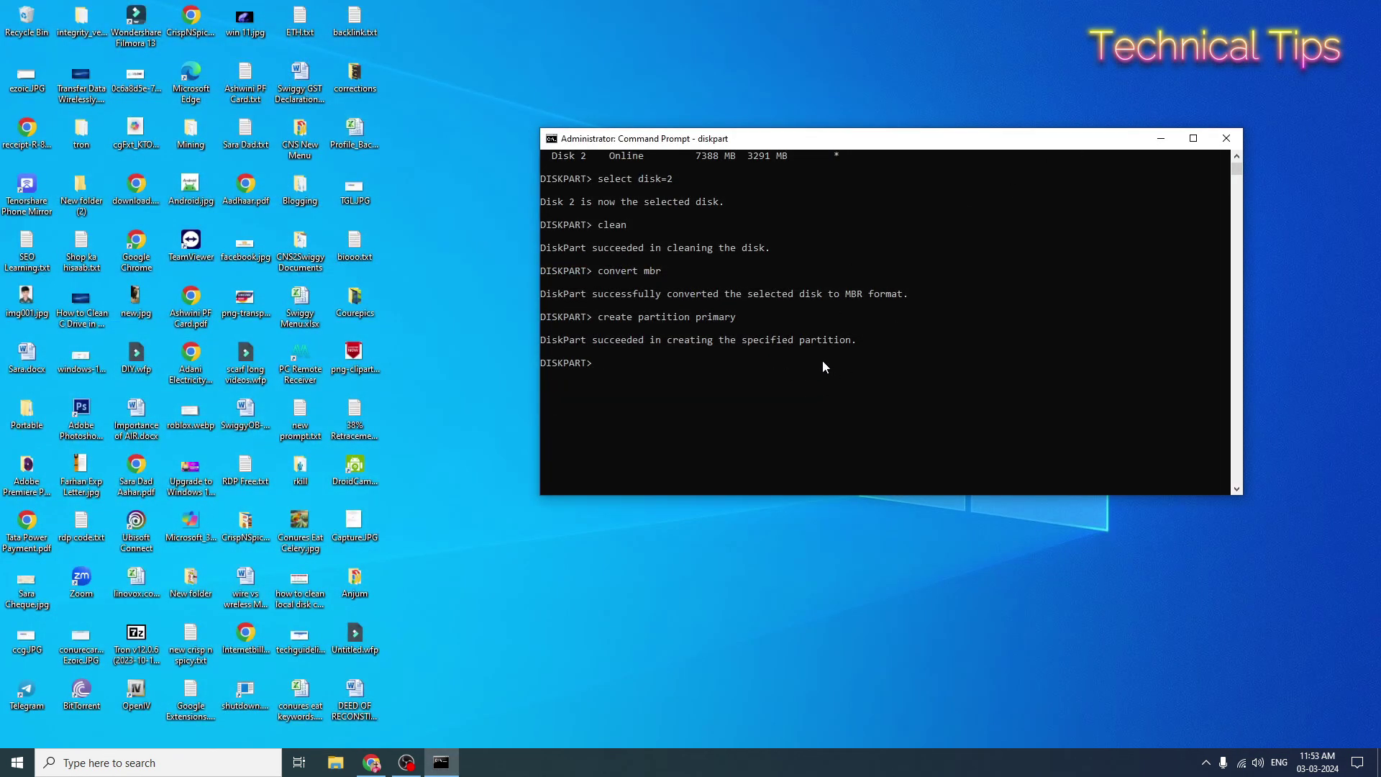
text(exit)
key(Return)
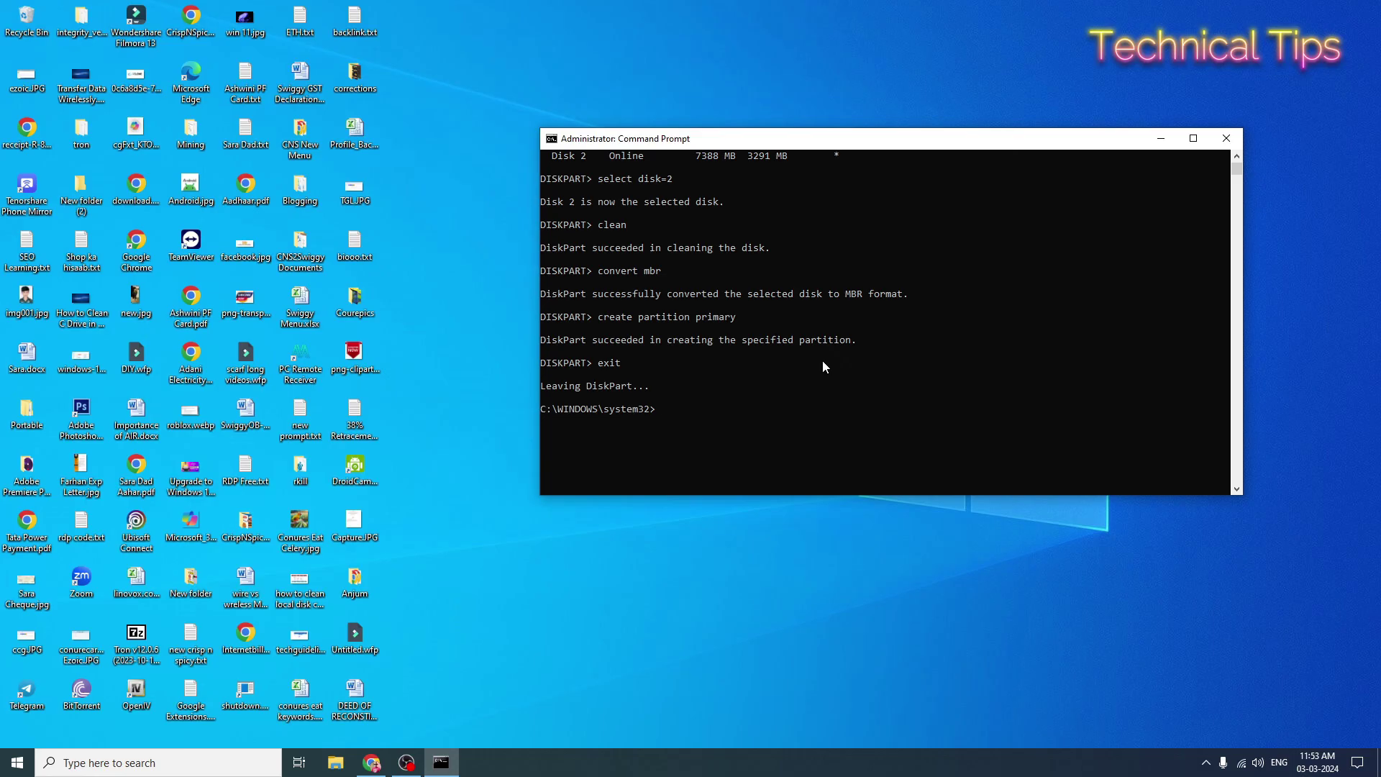
text(exit)
key(Return)
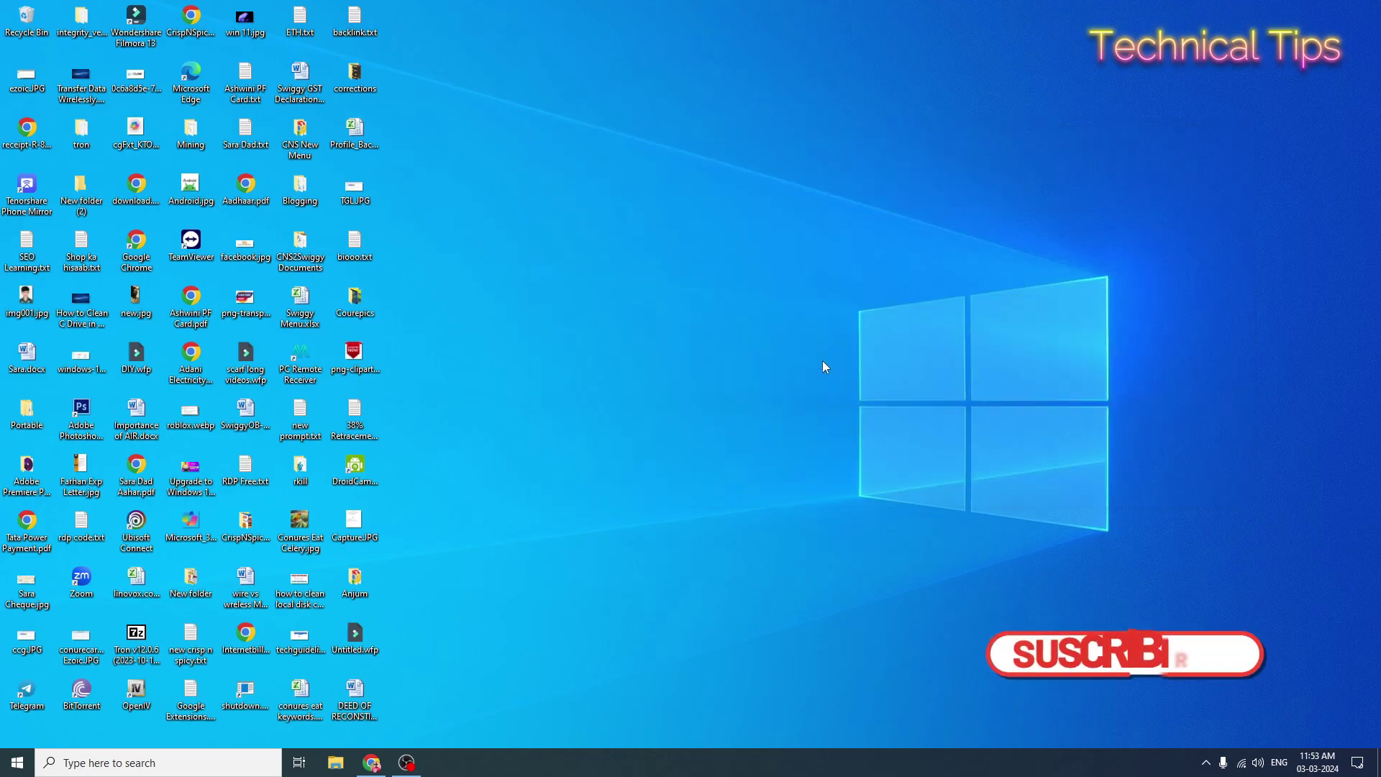